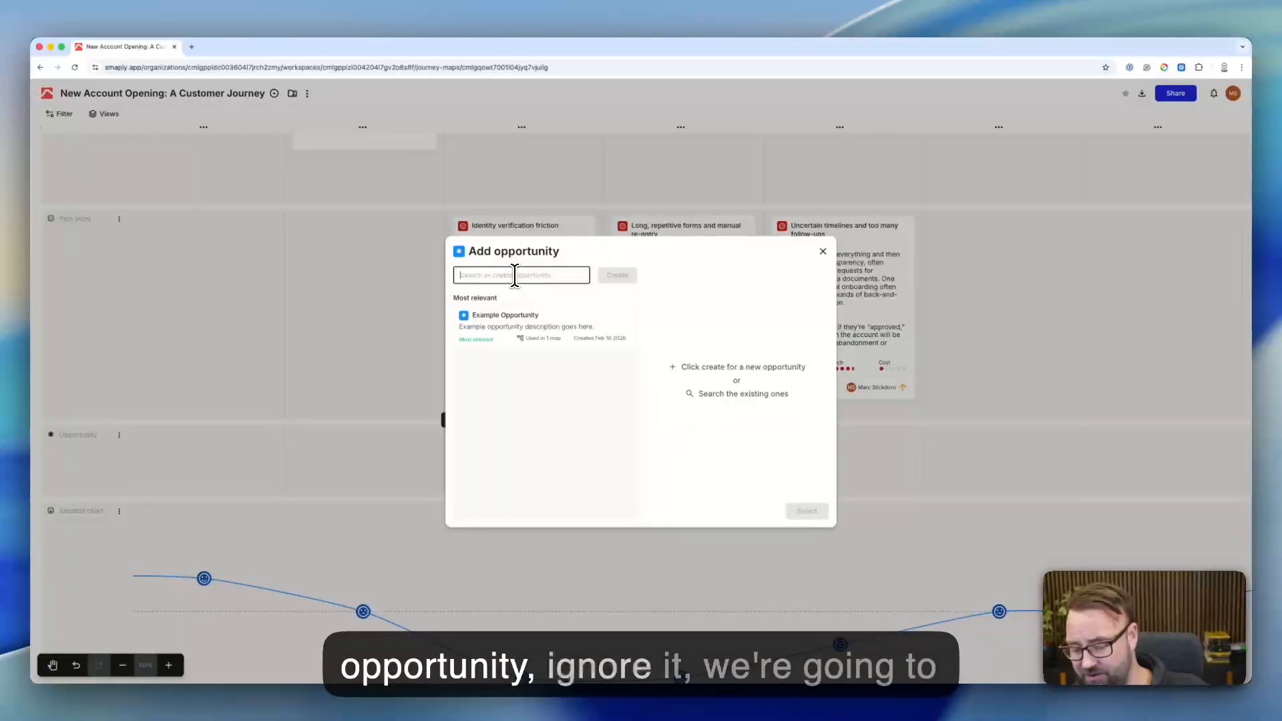
Create an opportunity named "Fast Track Onboarding" with a description about a streamlined, premium signup with fewer verification failures, smart prefill and proactive updates
type("Fast Track Onboarding")
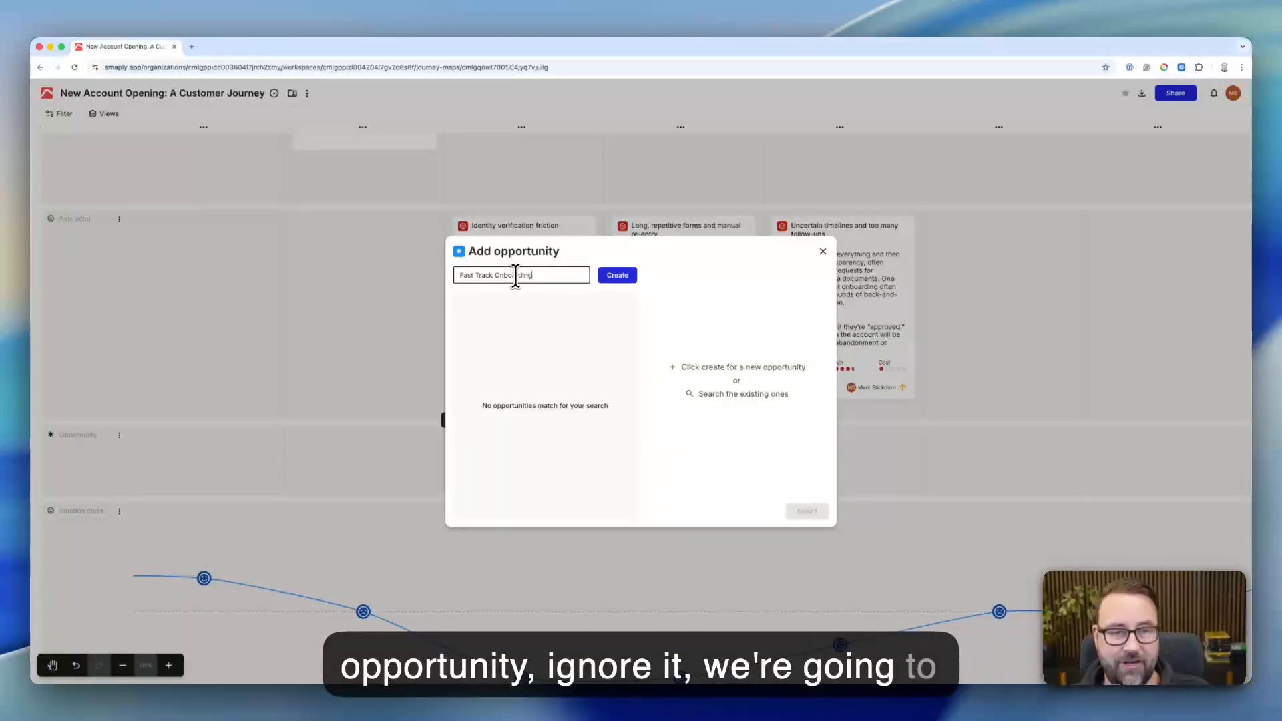
left_click(624, 282)
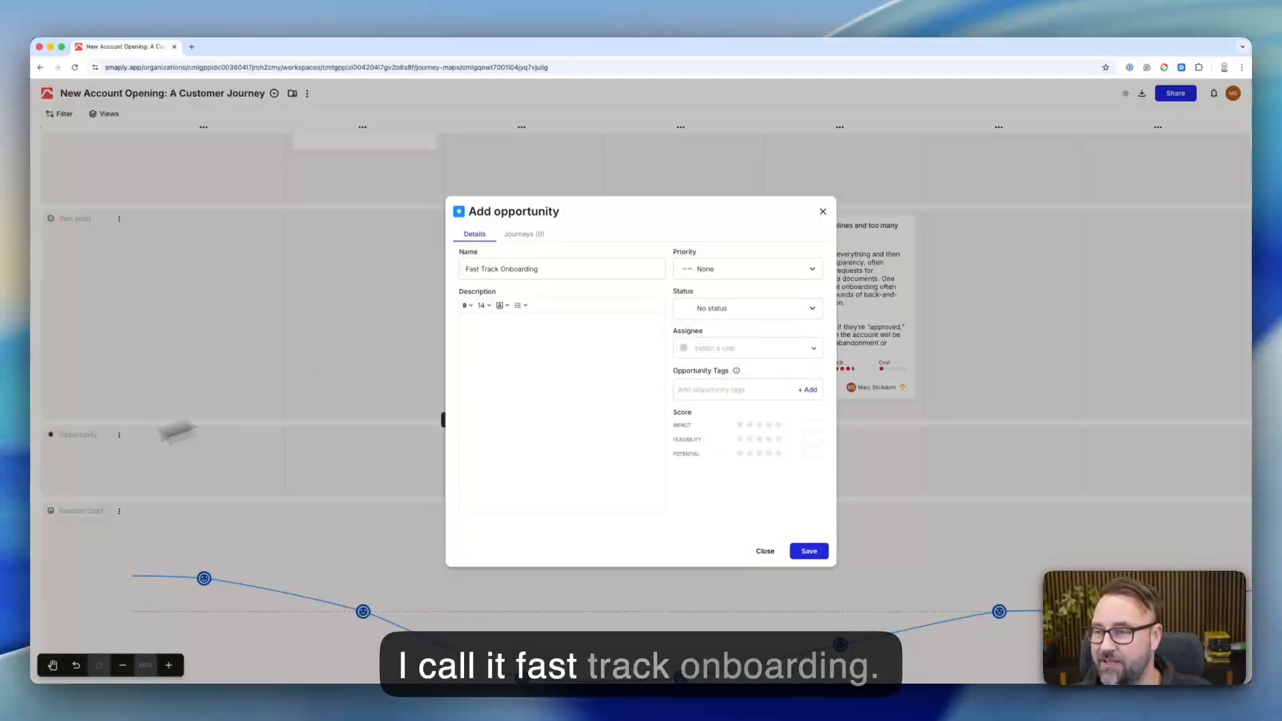
left_click(465, 322)
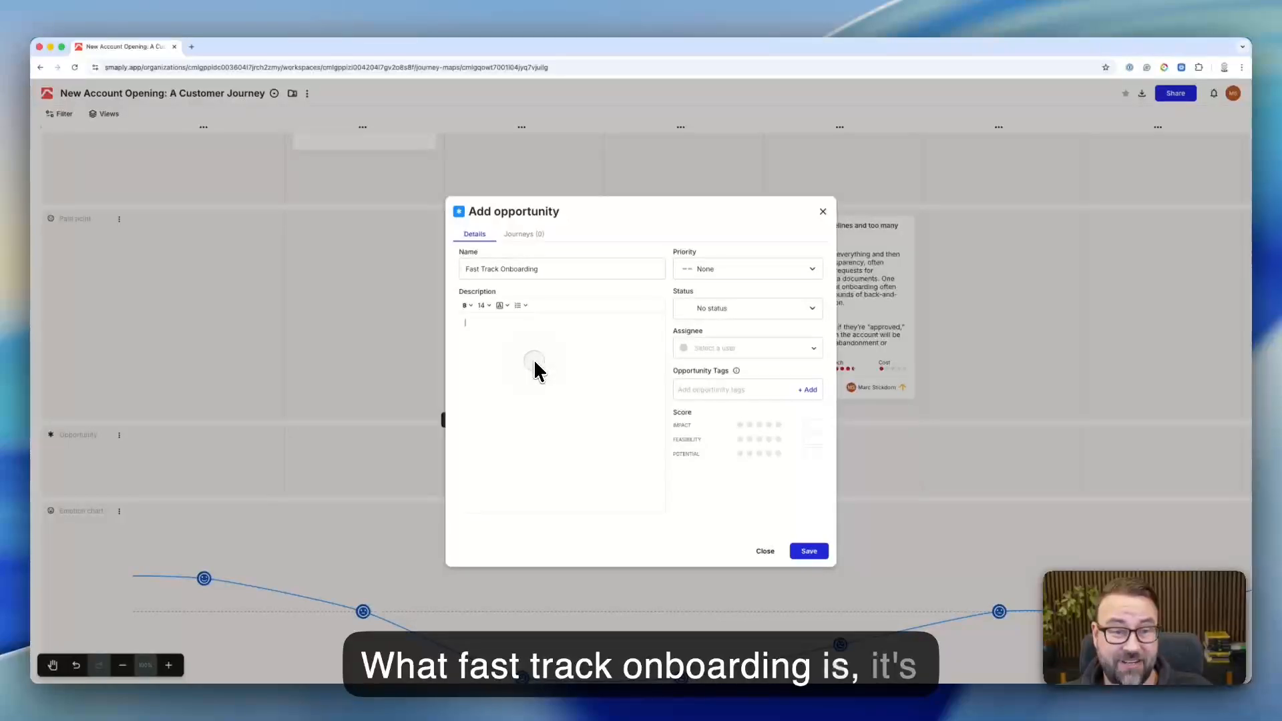
type("Deliver a streamlined, premium signup that reduces verification failures, eliminates repeated data entry through smart prefill, and keeps customers confident with clear status, next steps, and proactive updates until the account is fully active.")
Set the opportunity's priority to High and its status to Design, and assign it to the project lead
left_click(714, 269)
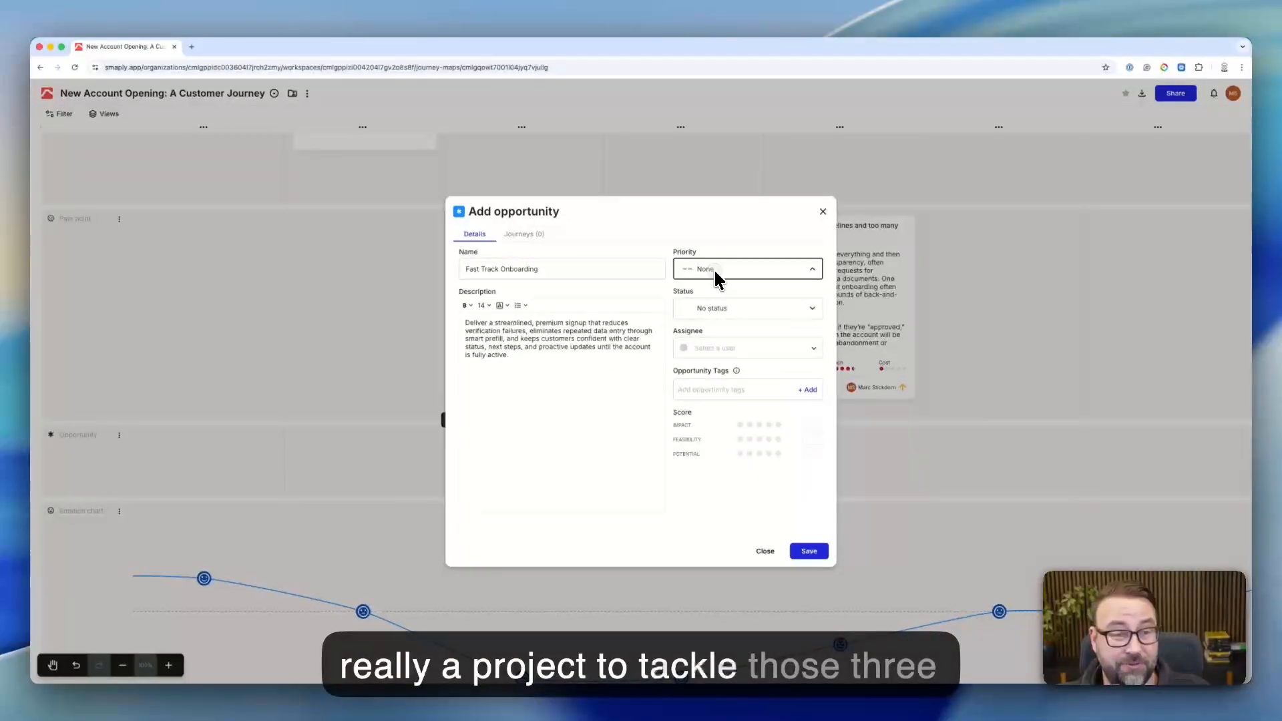
left_click(710, 296)
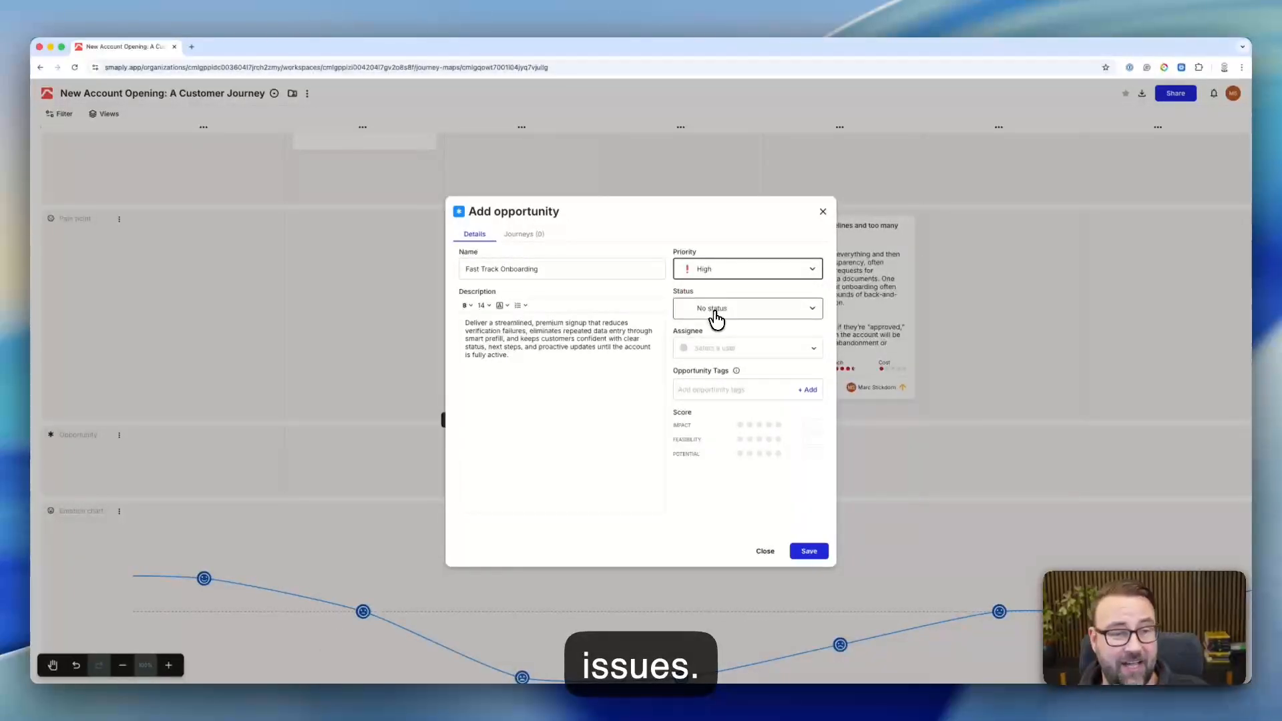
left_click(714, 312)
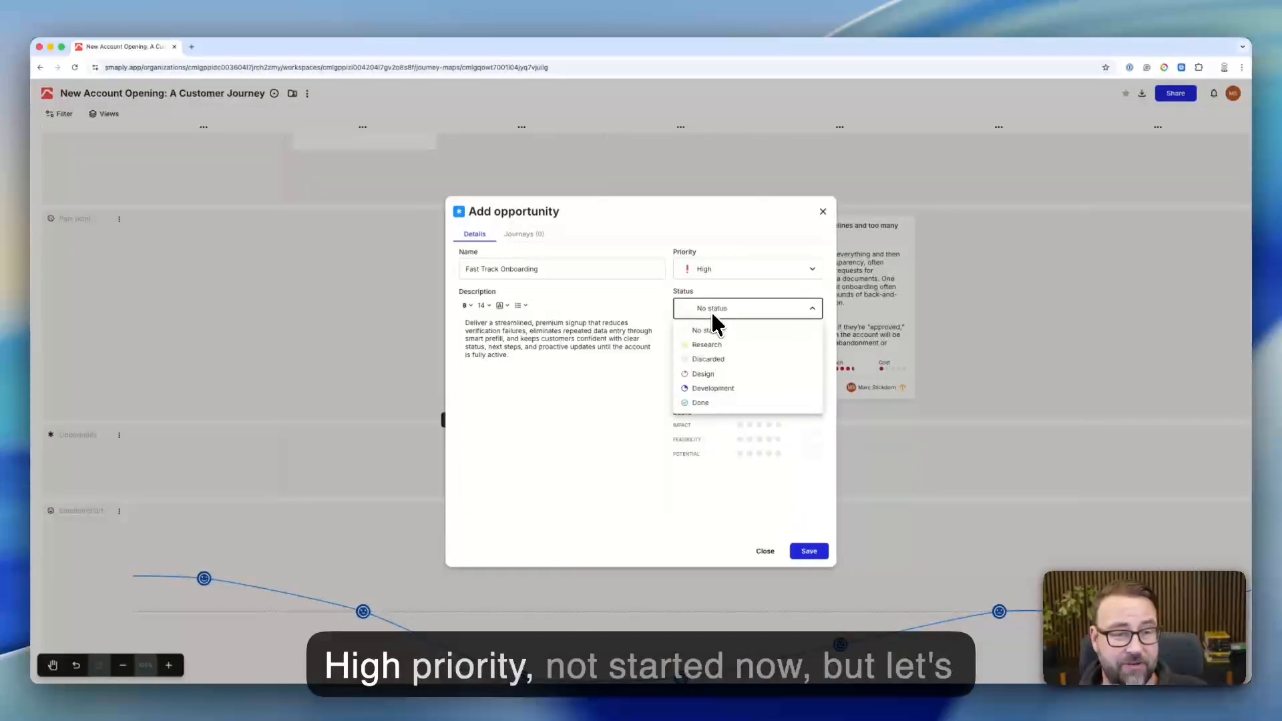
left_click(714, 347)
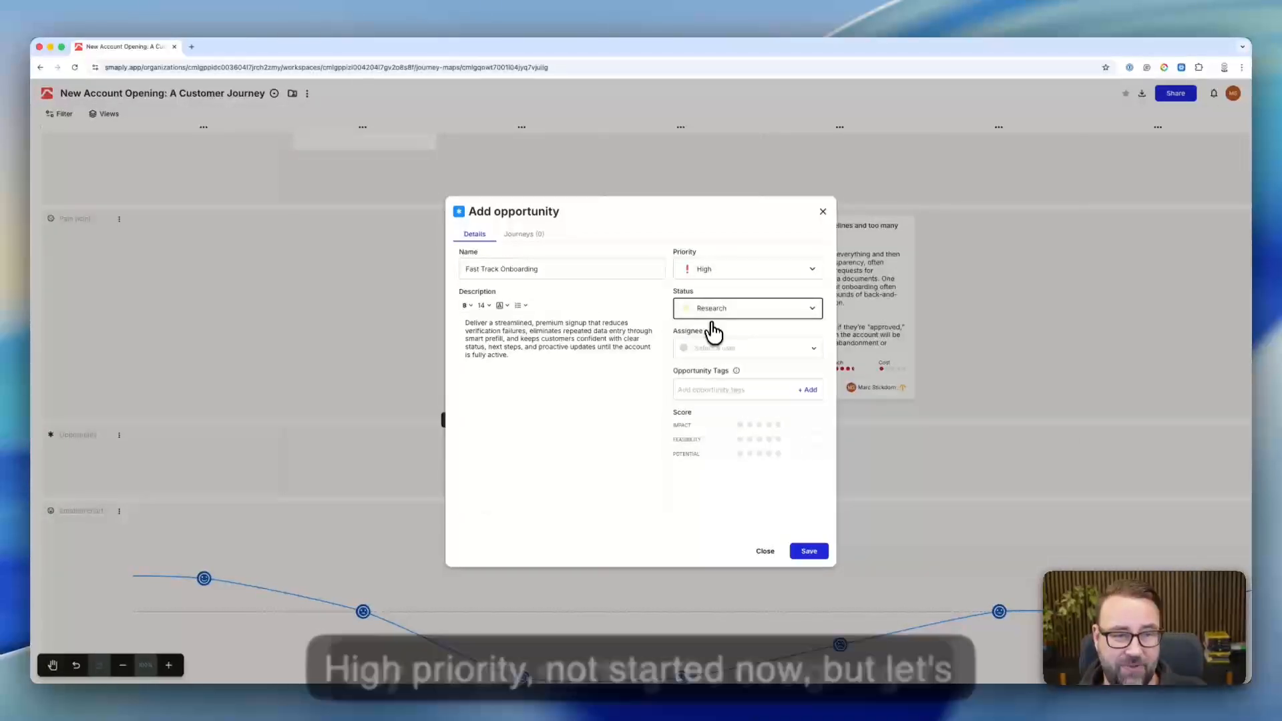
left_click(714, 313)
left_click(715, 376)
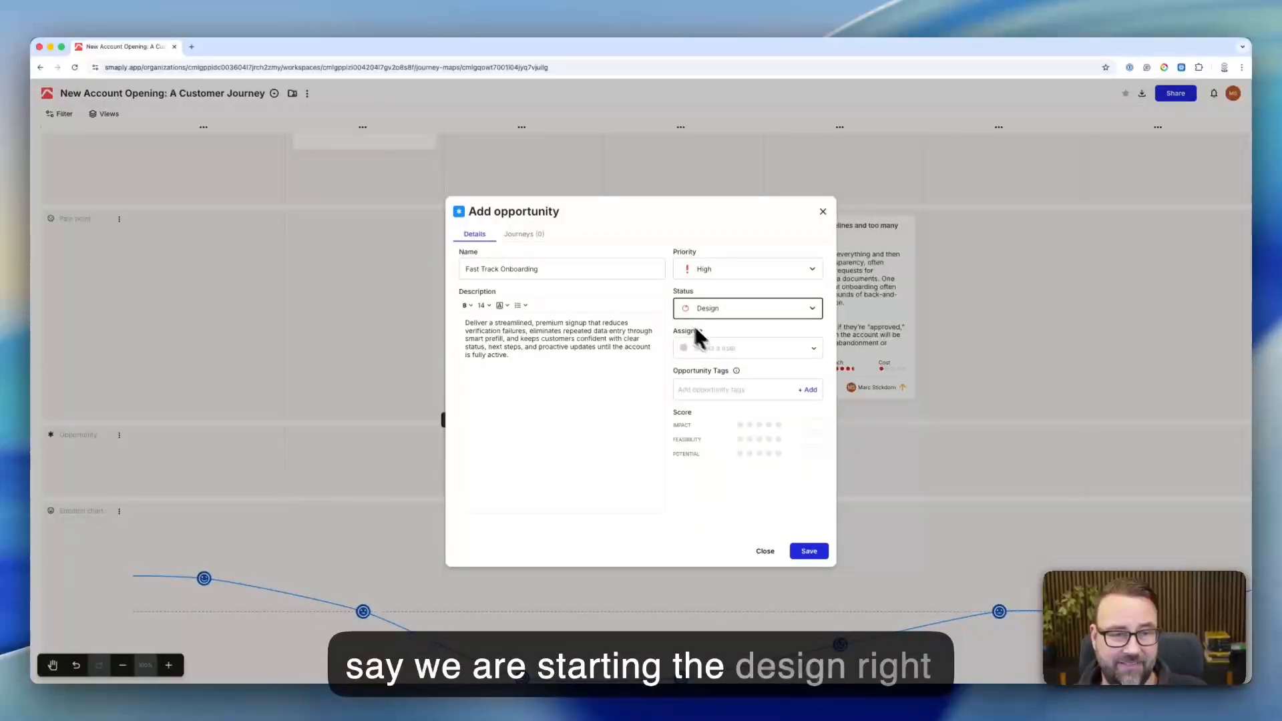
left_click(709, 347)
left_click(713, 371)
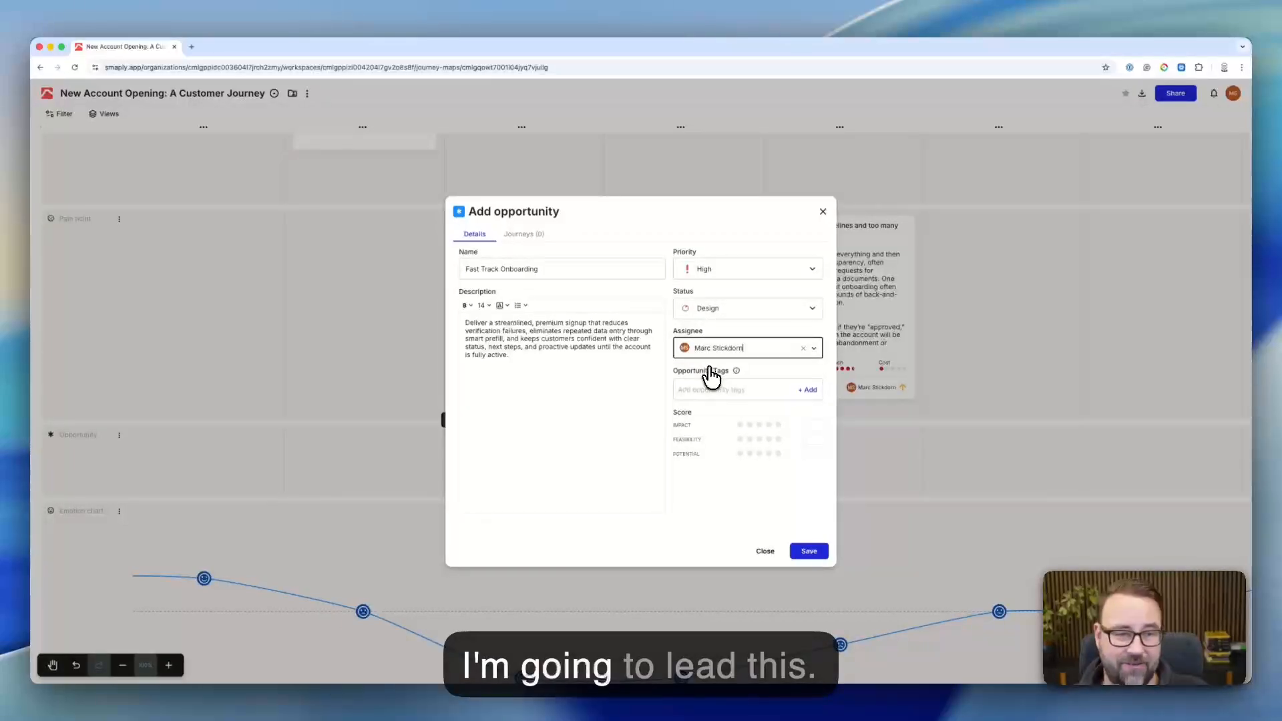
Score the opportunity 80 for impact, 90 for feasibility and 70 for potential, save it, and stretch its card across the three pain point columns
left_click(768, 426)
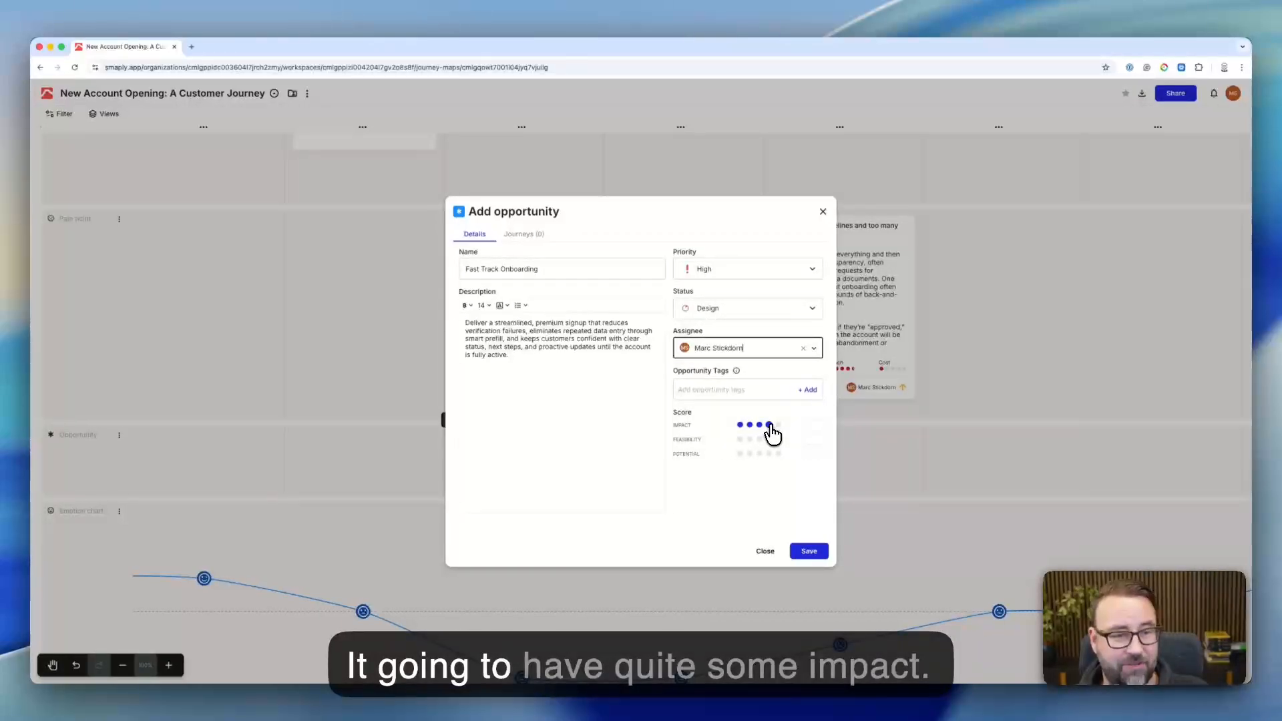
left_click(768, 426)
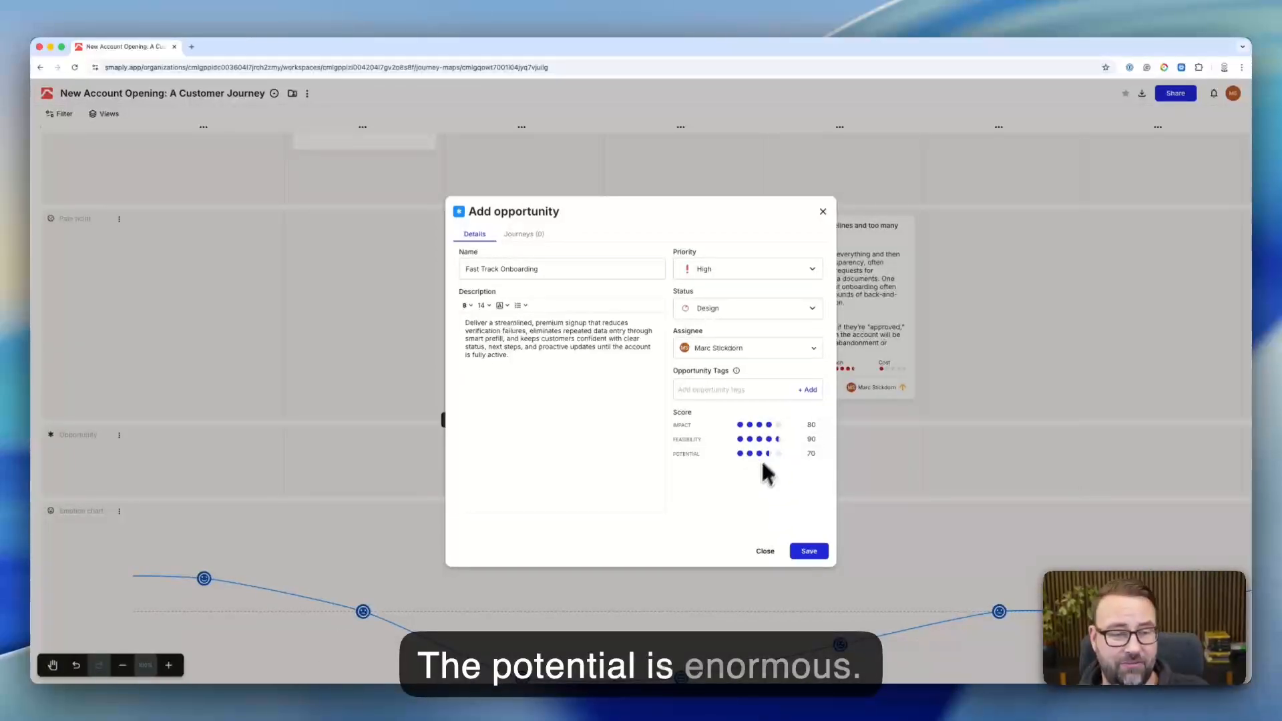
left_click(809, 551)
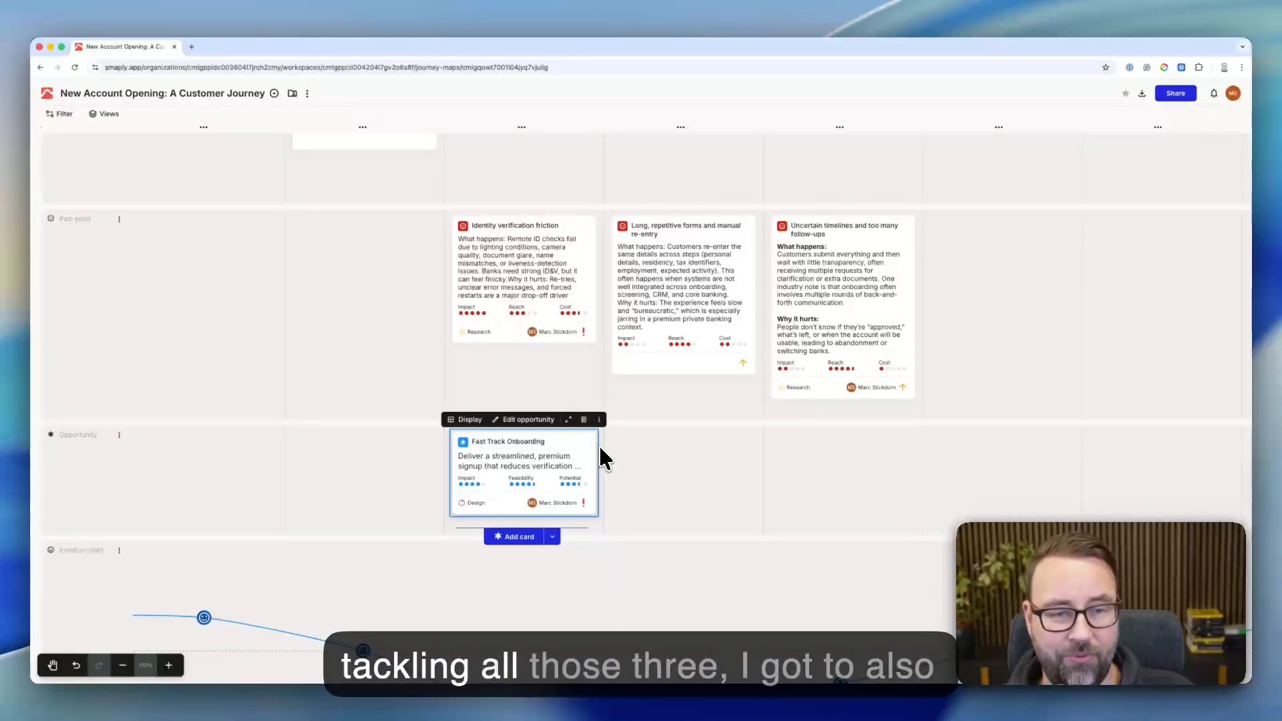
left_click_drag(593, 504, 905, 489)
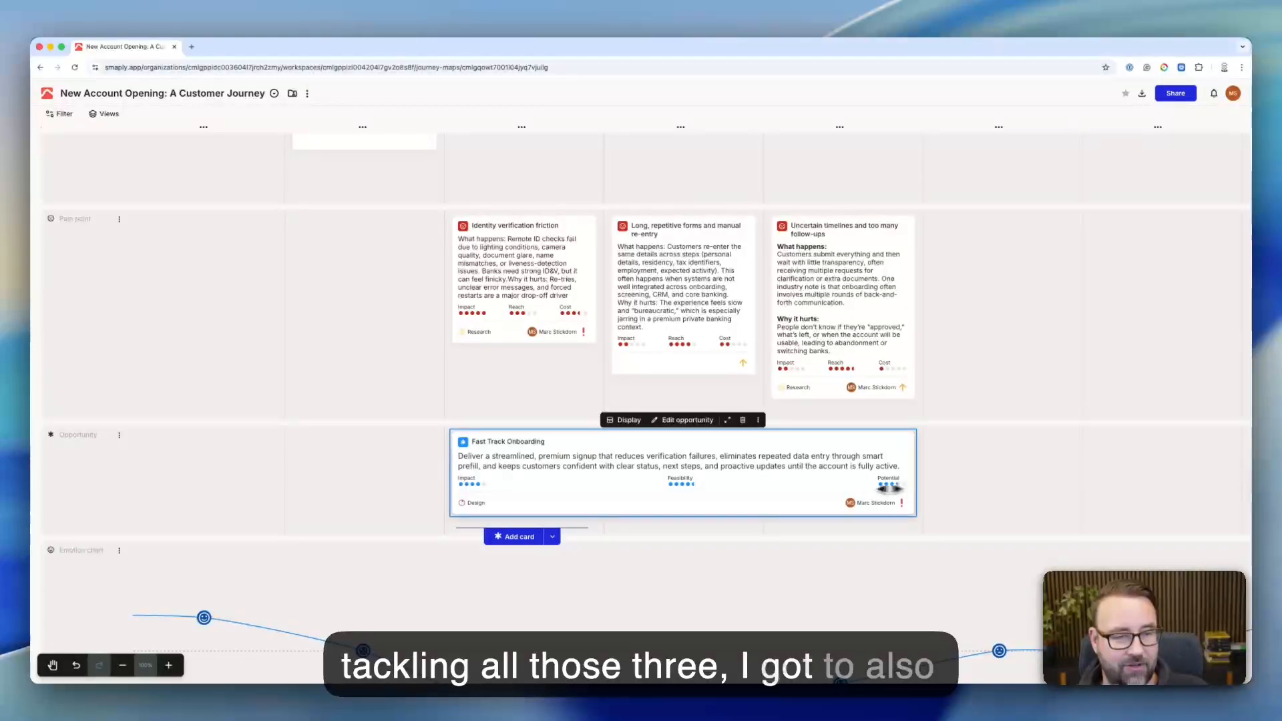
Open the linked items of the Fast Track Onboarding opportunity and link the pain point "Uncertain timelines and too many follow-ups"
left_click(712, 420)
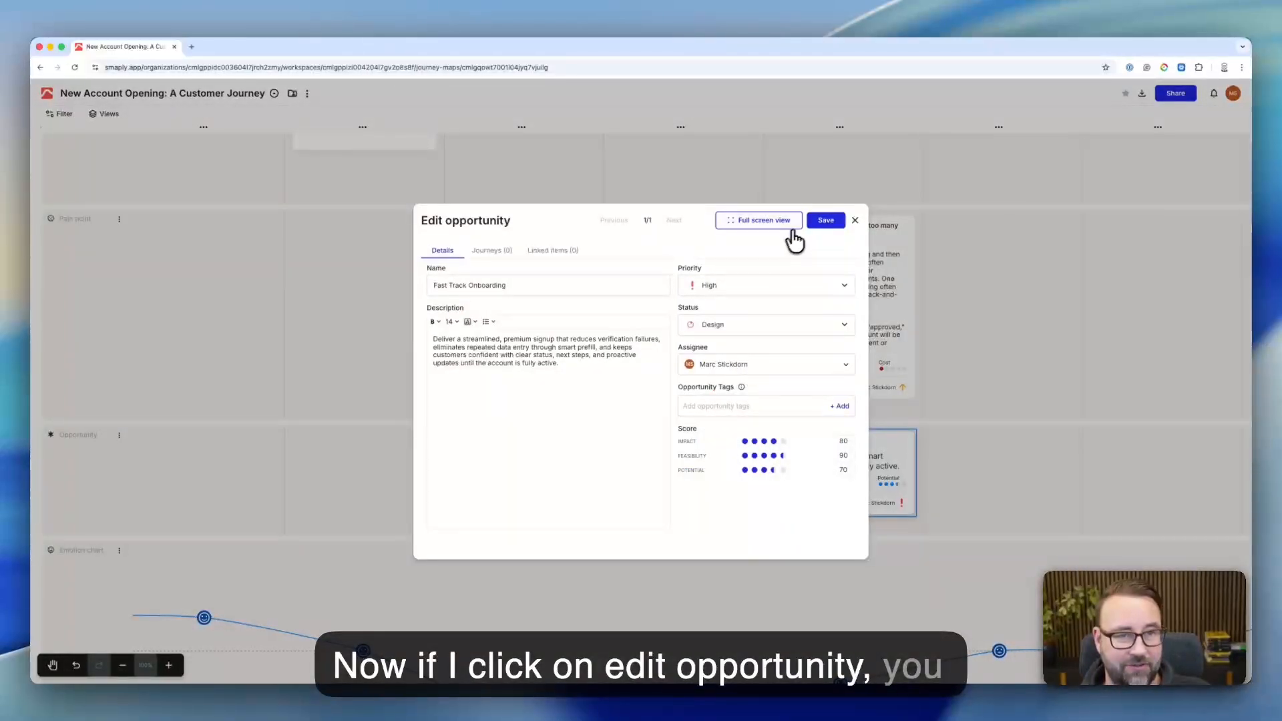
left_click(547, 251)
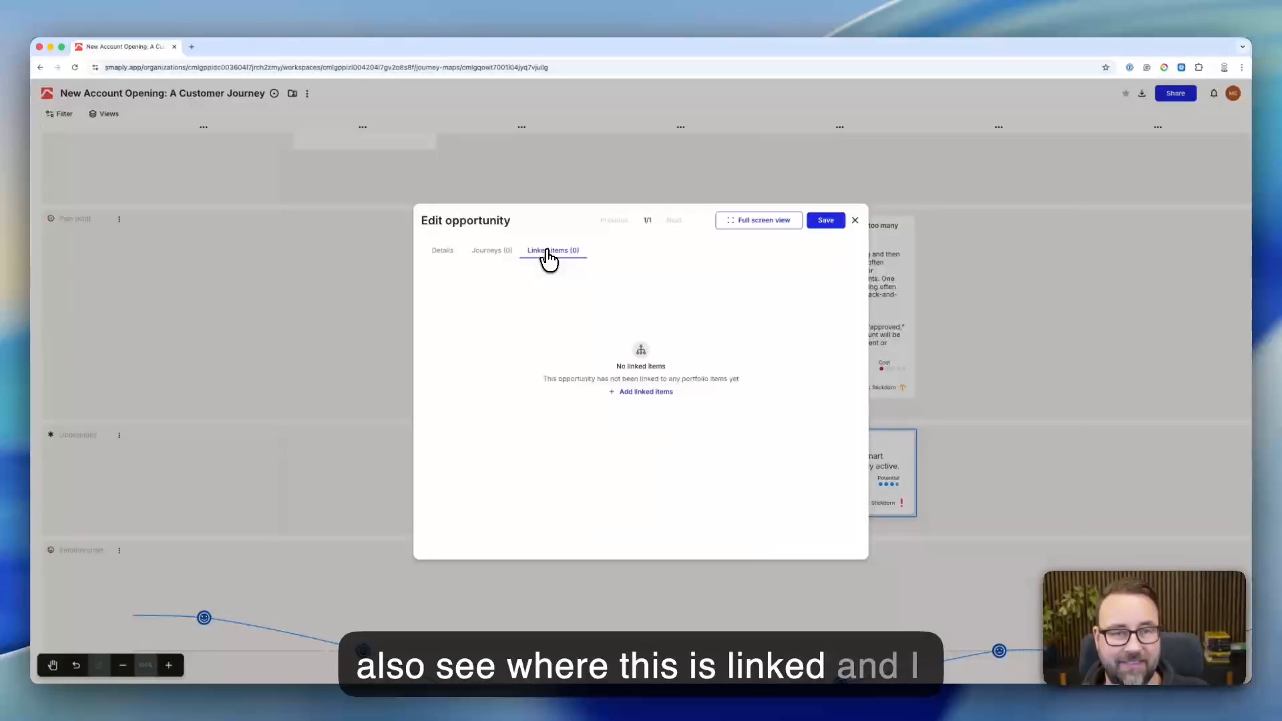
left_click(643, 394)
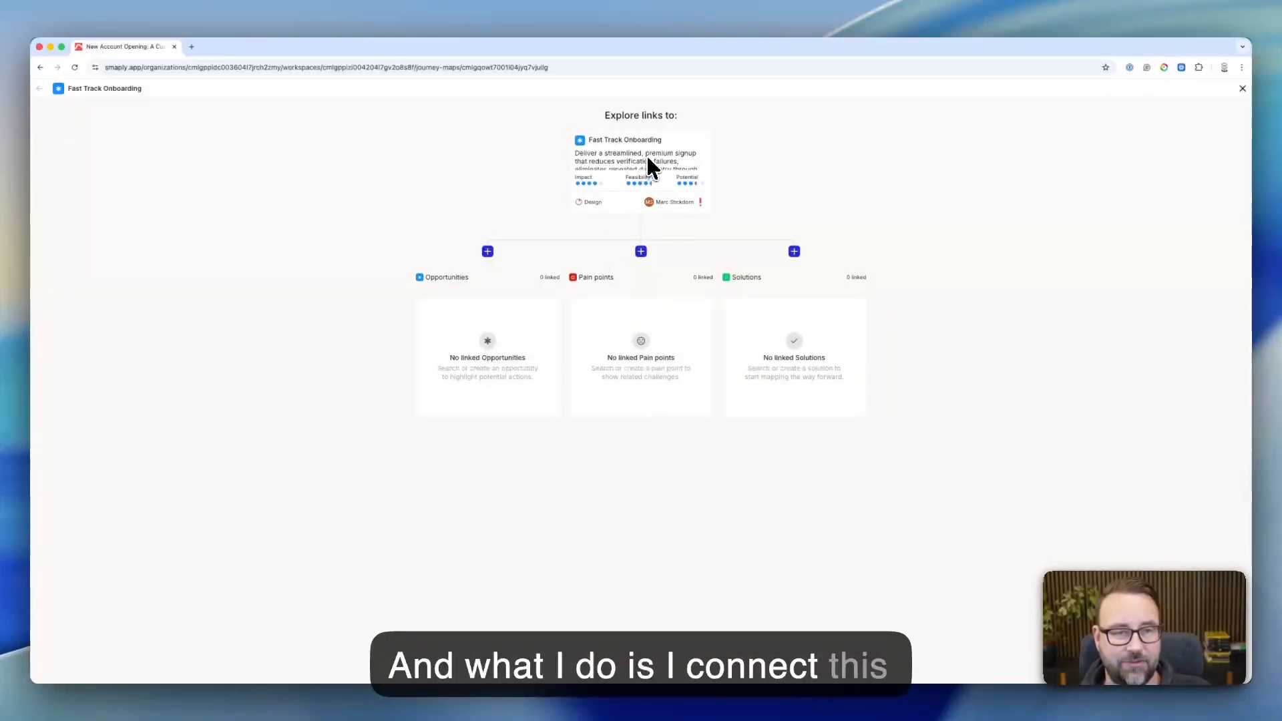
left_click(641, 252)
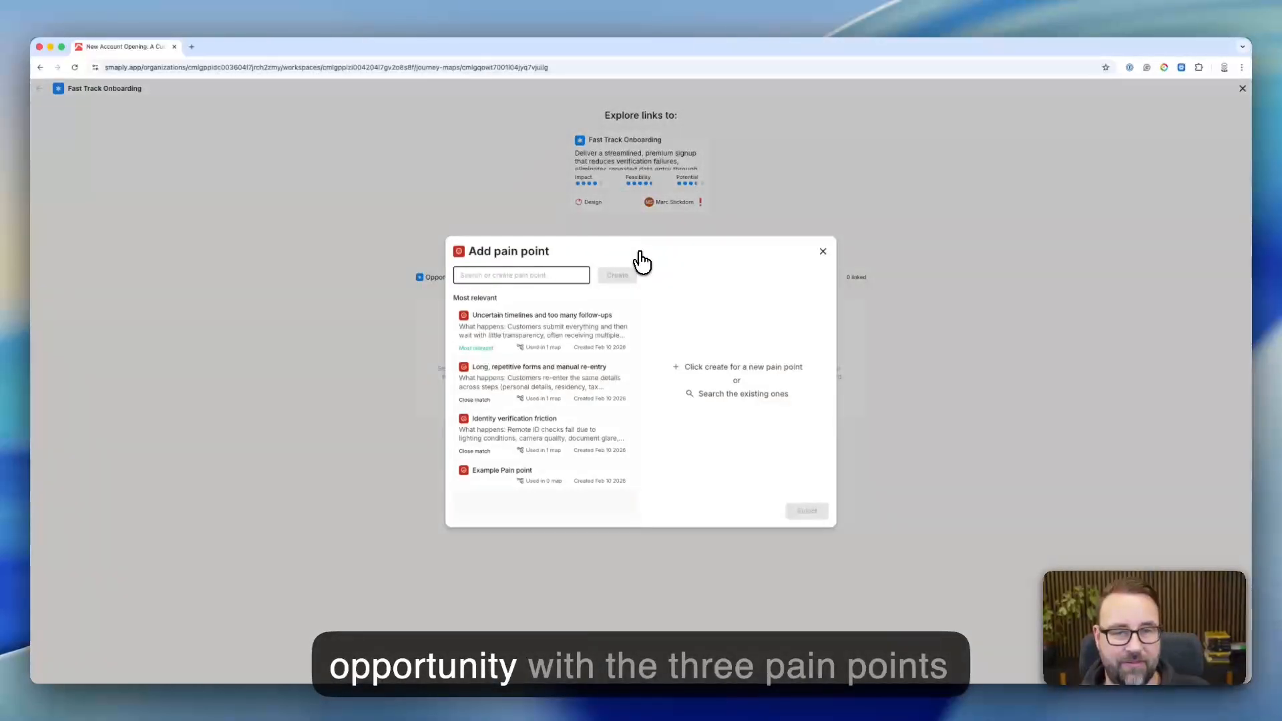
left_click(533, 337)
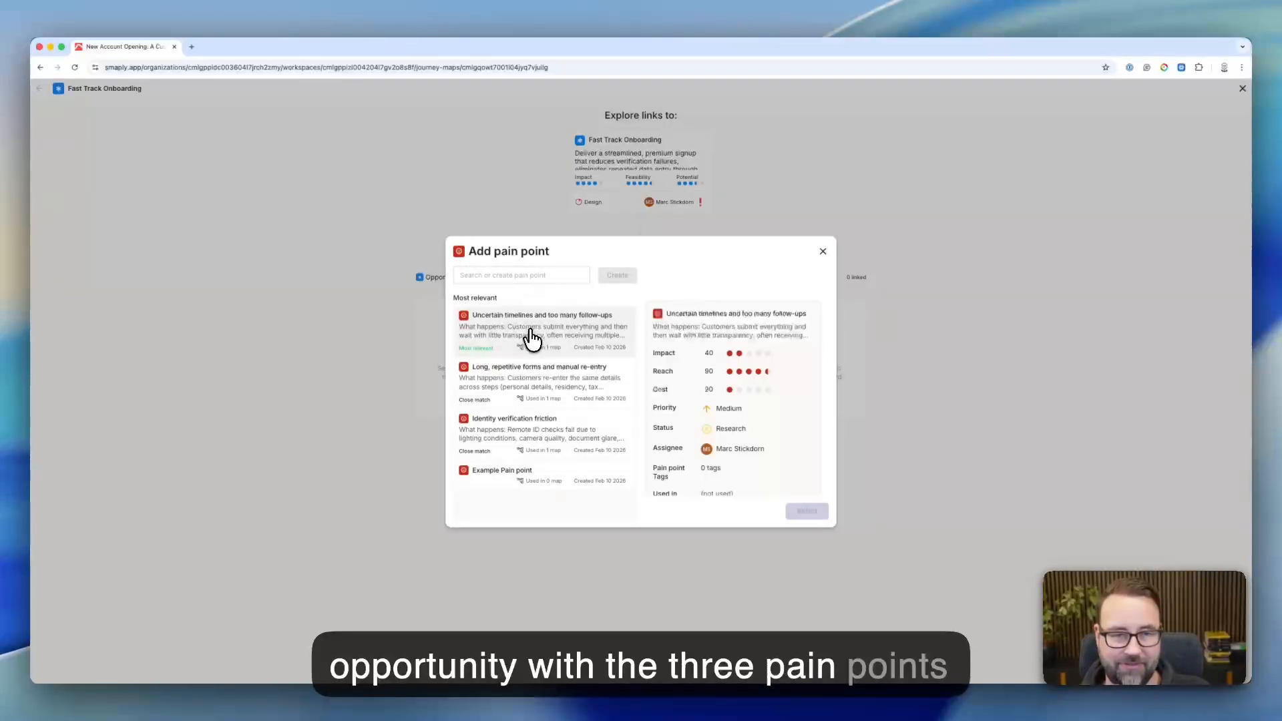
left_click(808, 511)
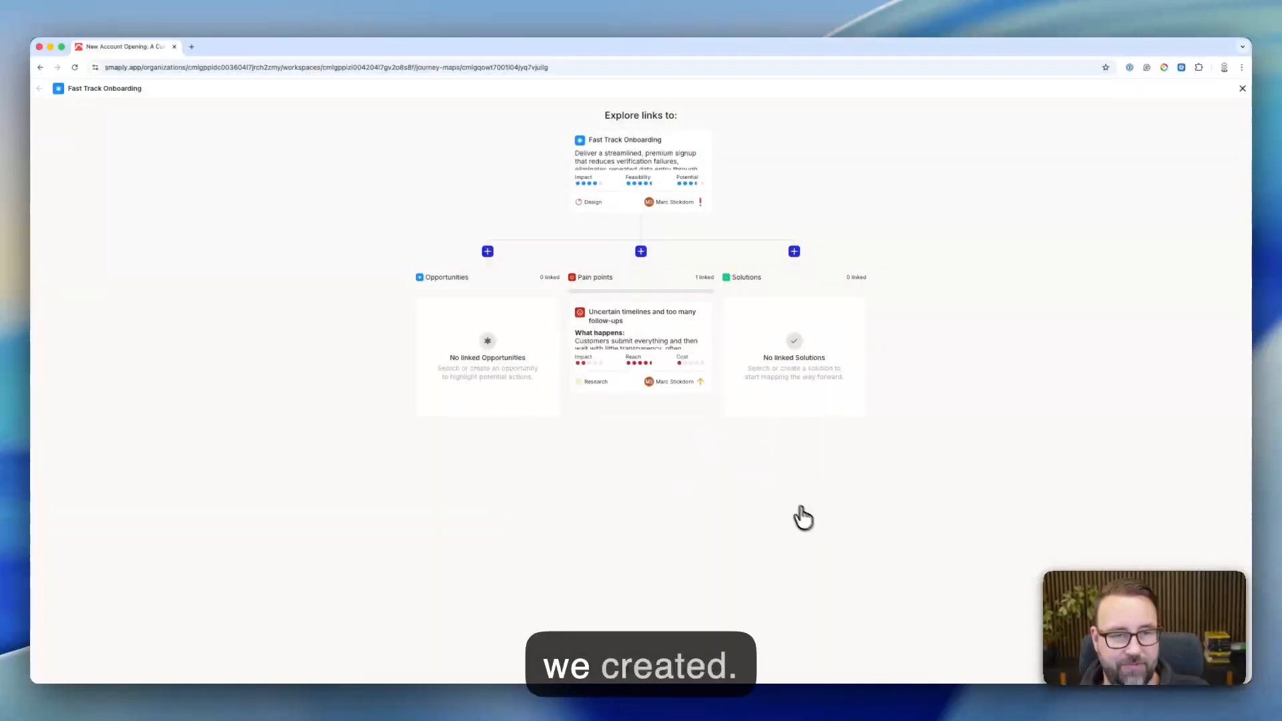
Link the pain points "Long, repetitive forms and manual re-entry" and "Identity verification friction" to the opportunity, and return to the journey map
left_click(641, 252)
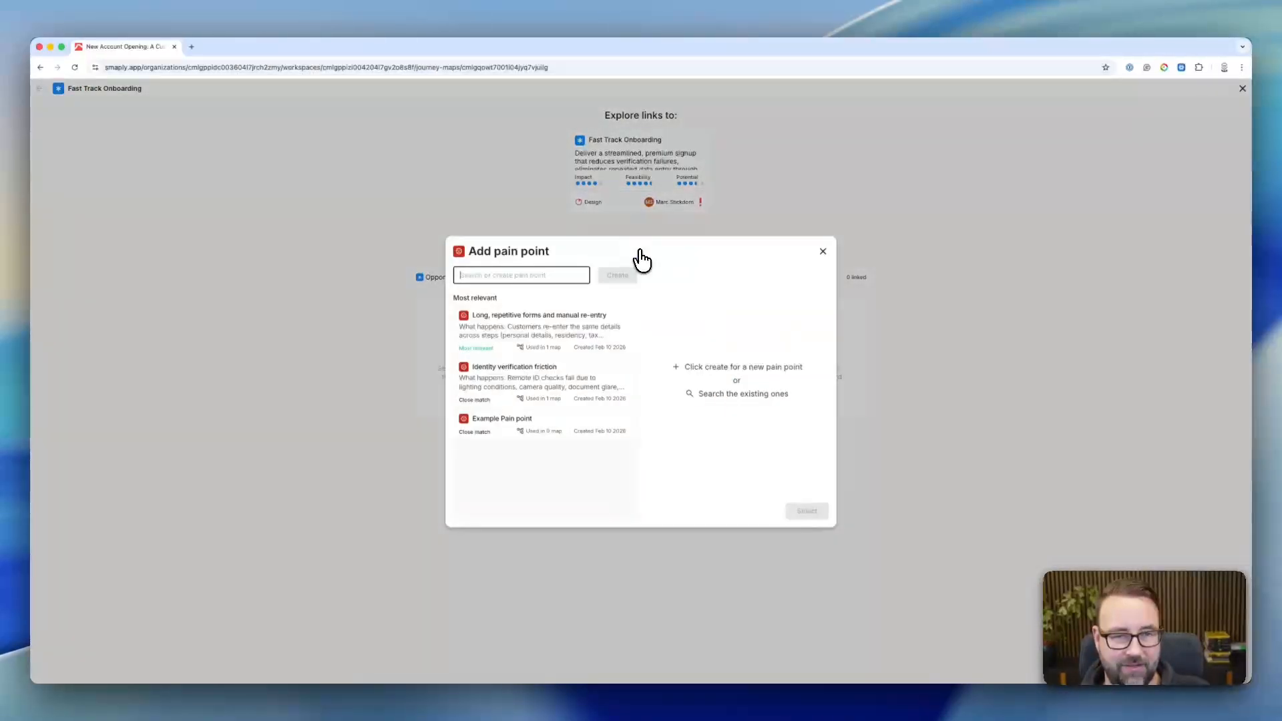
left_click(563, 343)
left_click(807, 512)
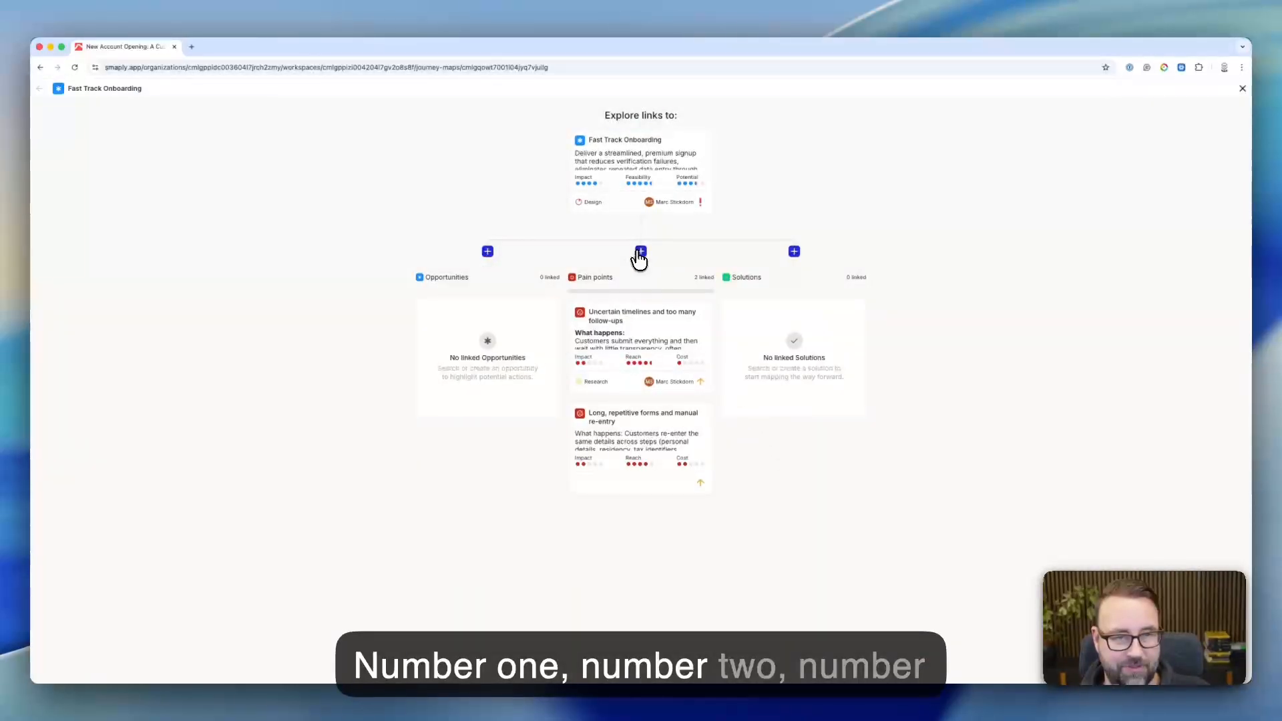
left_click(641, 253)
left_click(571, 340)
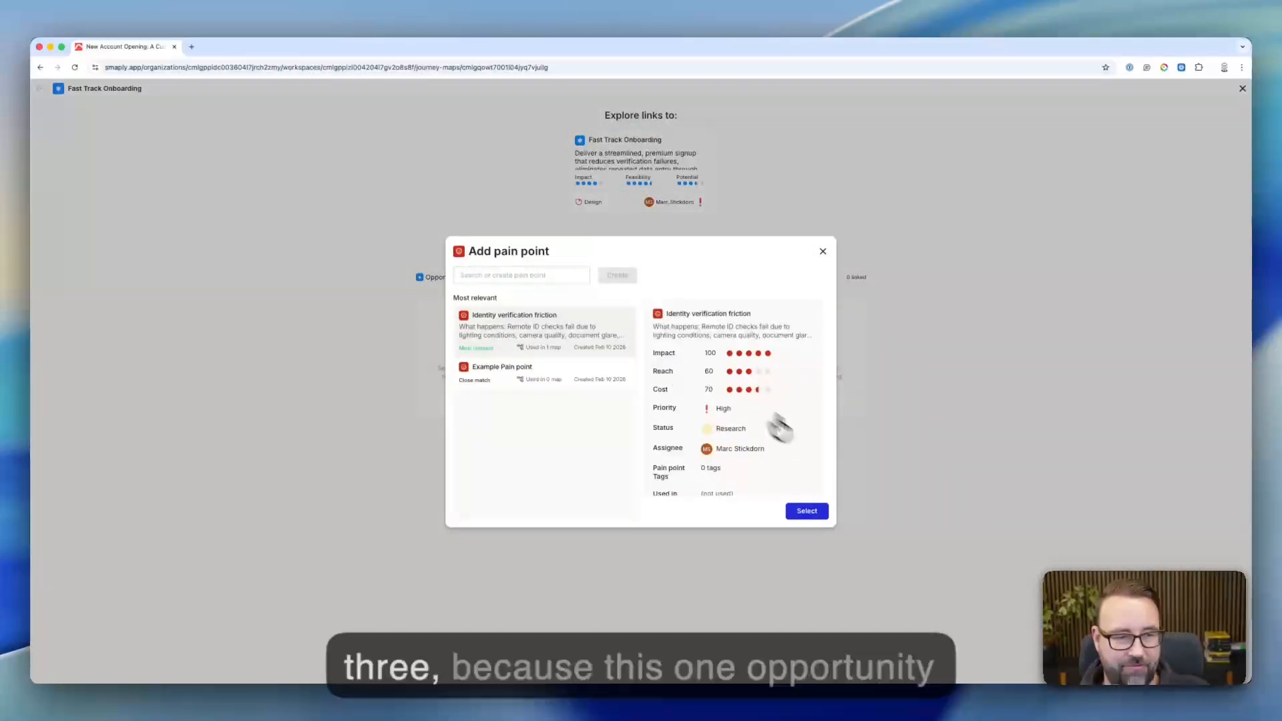
left_click(809, 513)
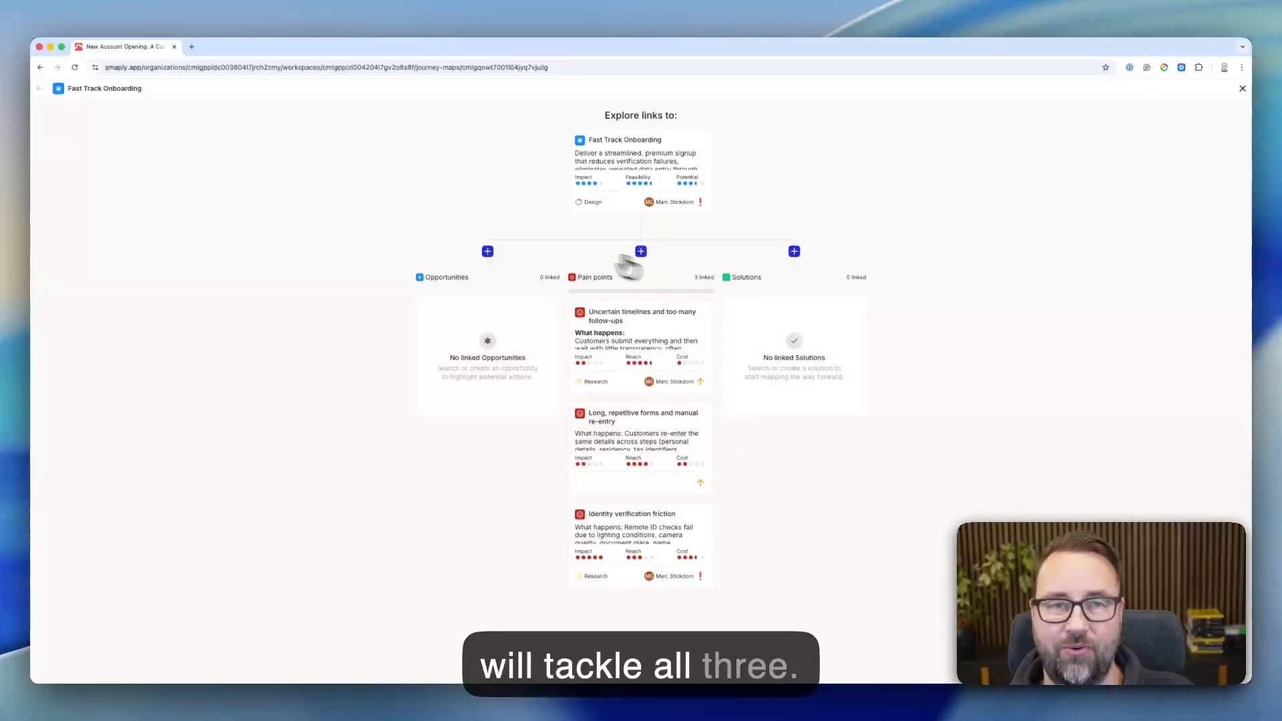
left_click(1242, 89)
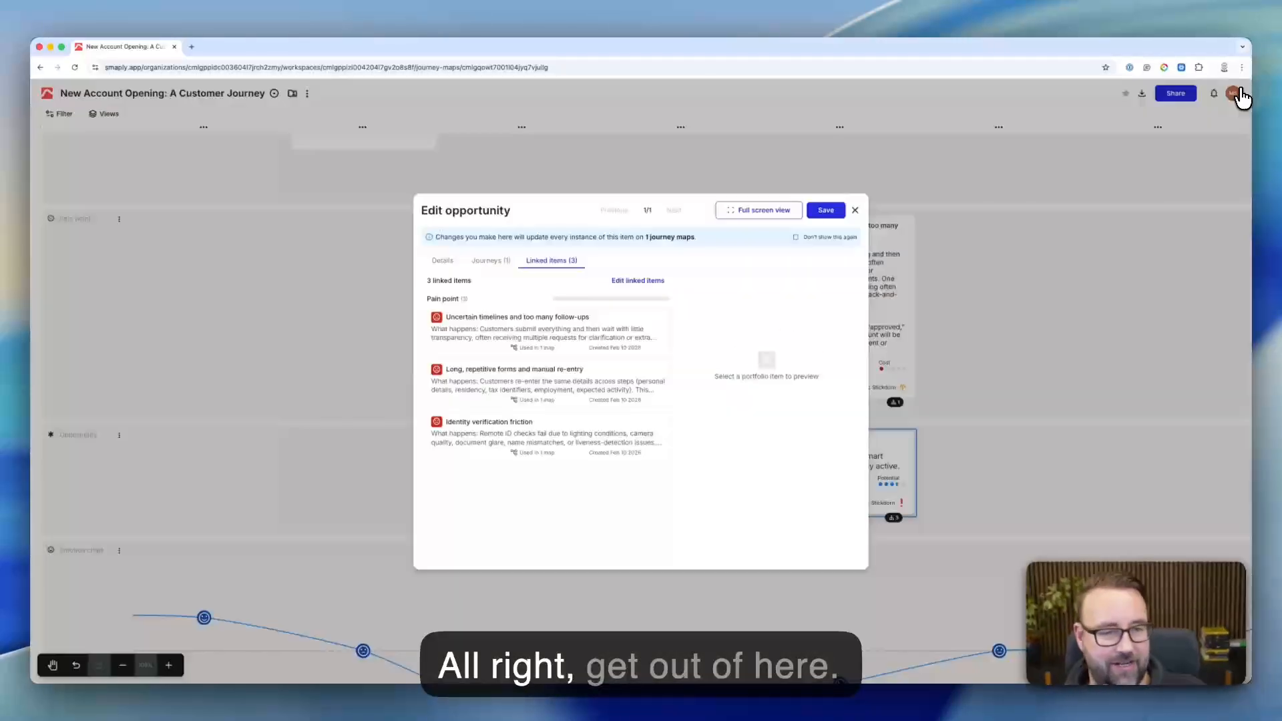
left_click(855, 210)
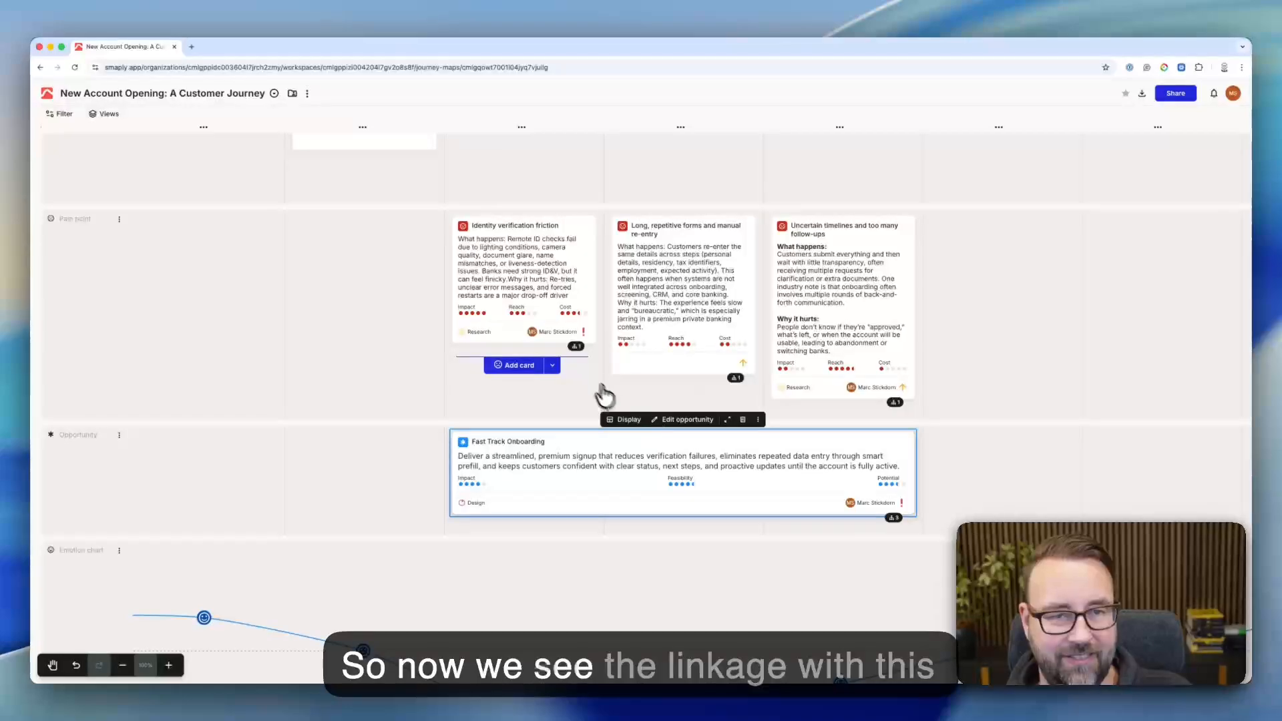
Review the linked portfolio items on the pain point cards and on the Fast Track Onboarding card
mouse_move(577, 354)
mouse_move(736, 380)
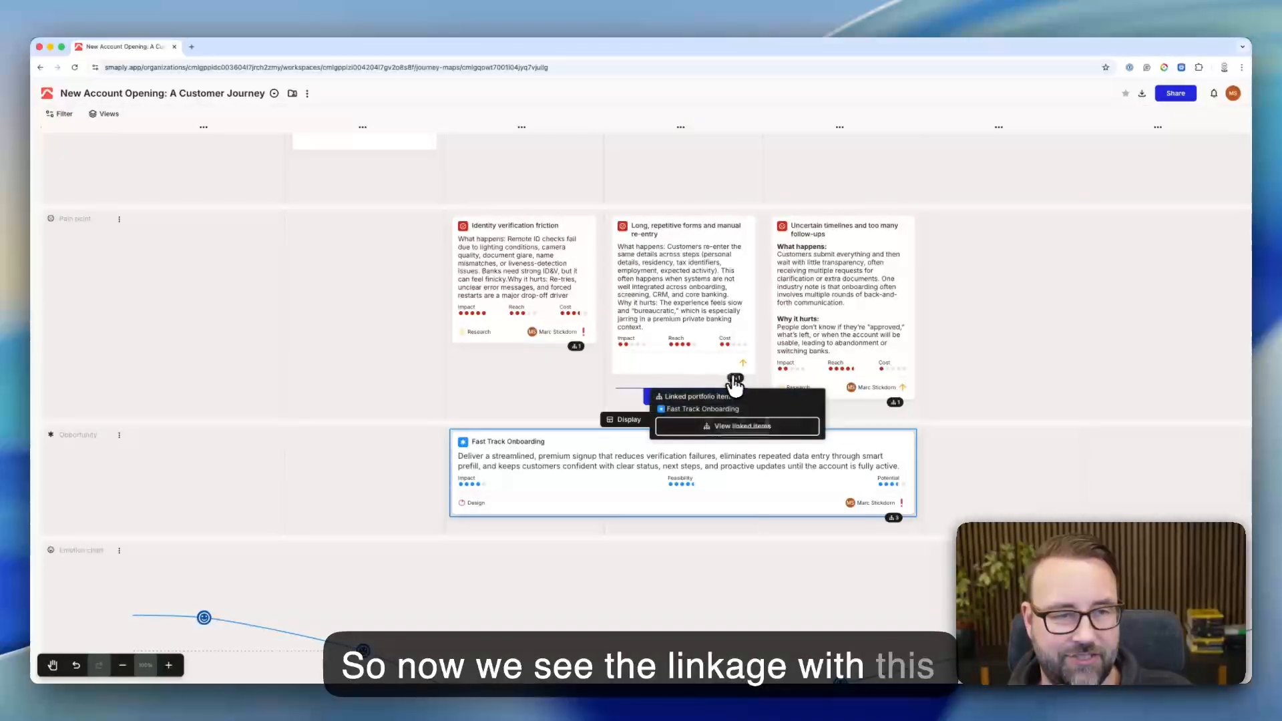
mouse_move(893, 519)
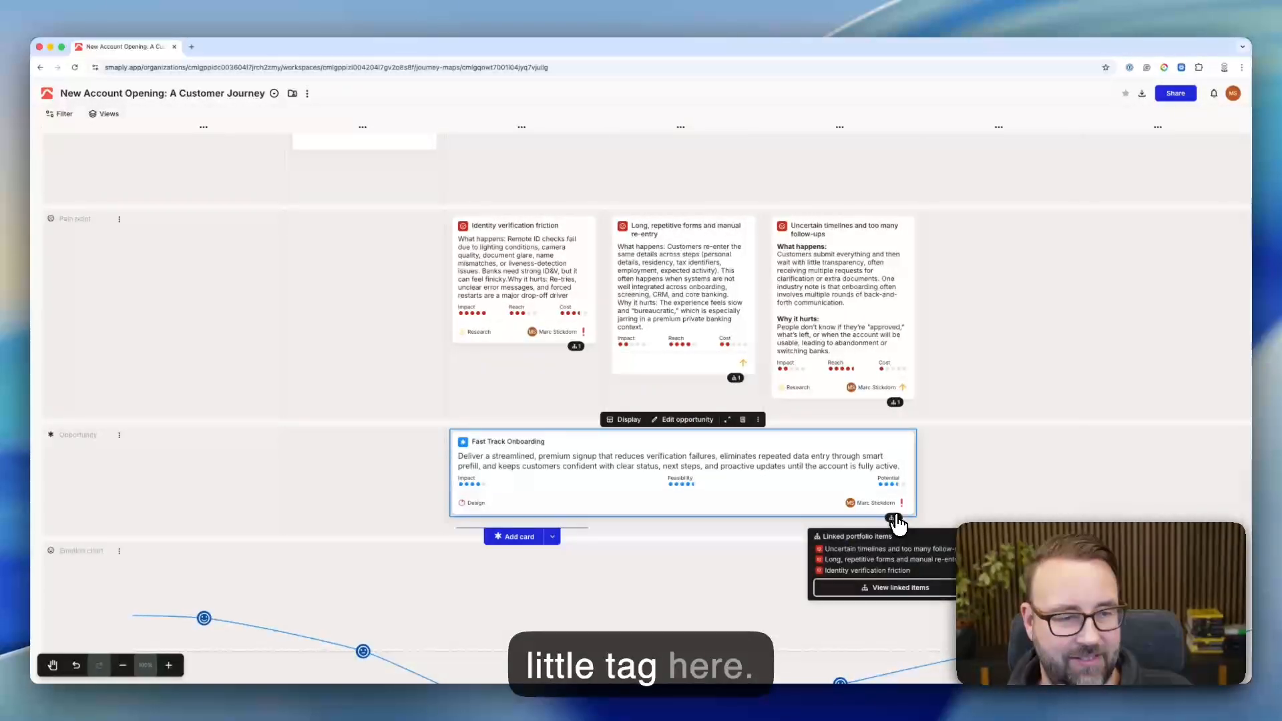
Show the journey map's information and set its performance indicator to Monitored
left_click(292, 94)
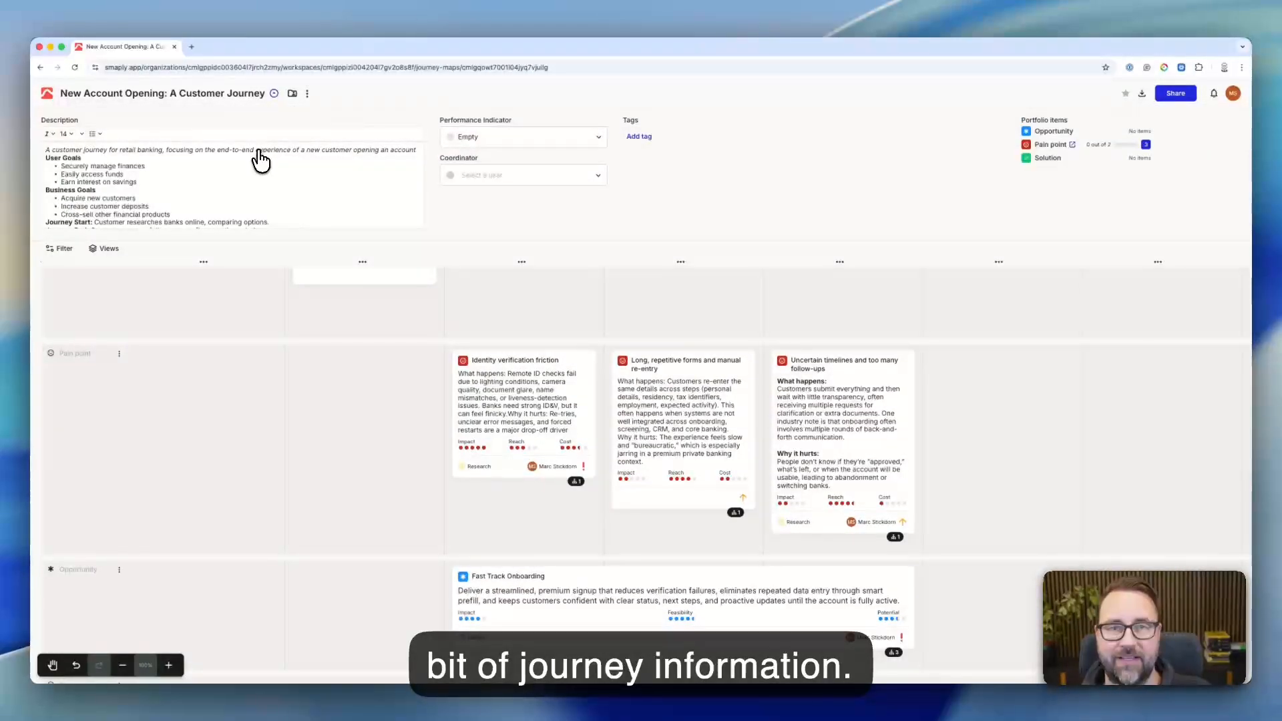
left_click(473, 137)
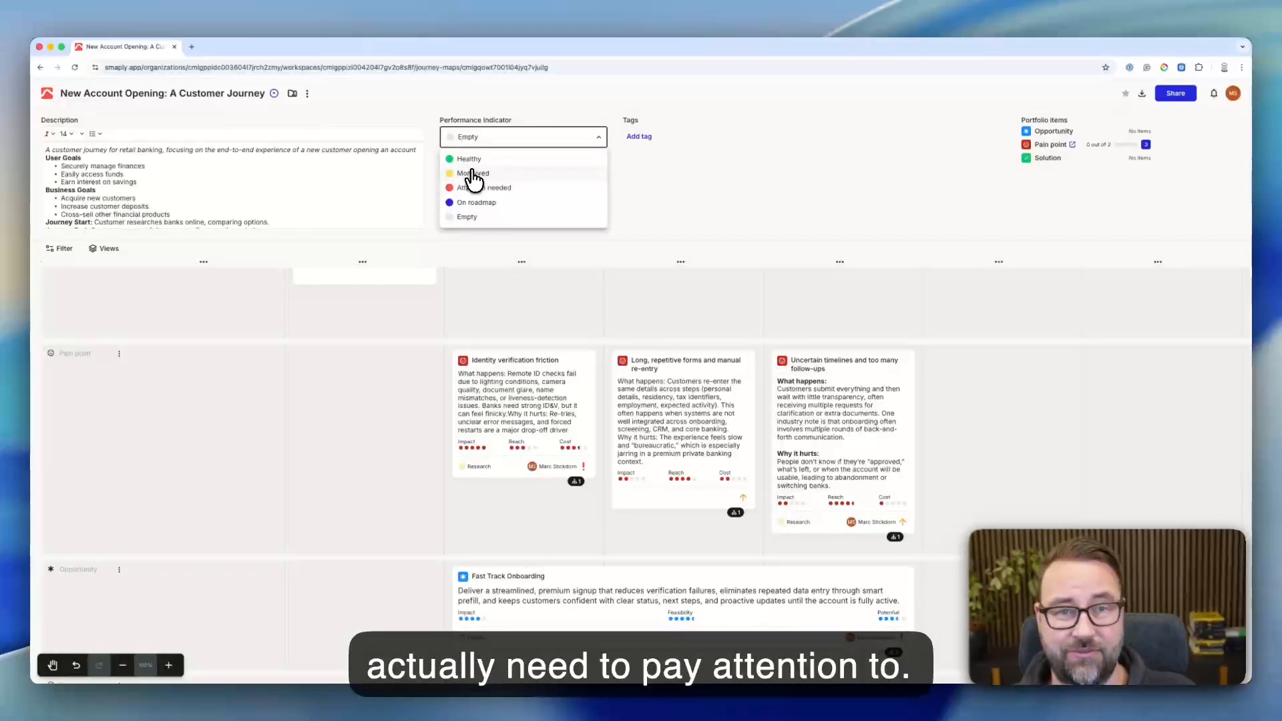
left_click(473, 175)
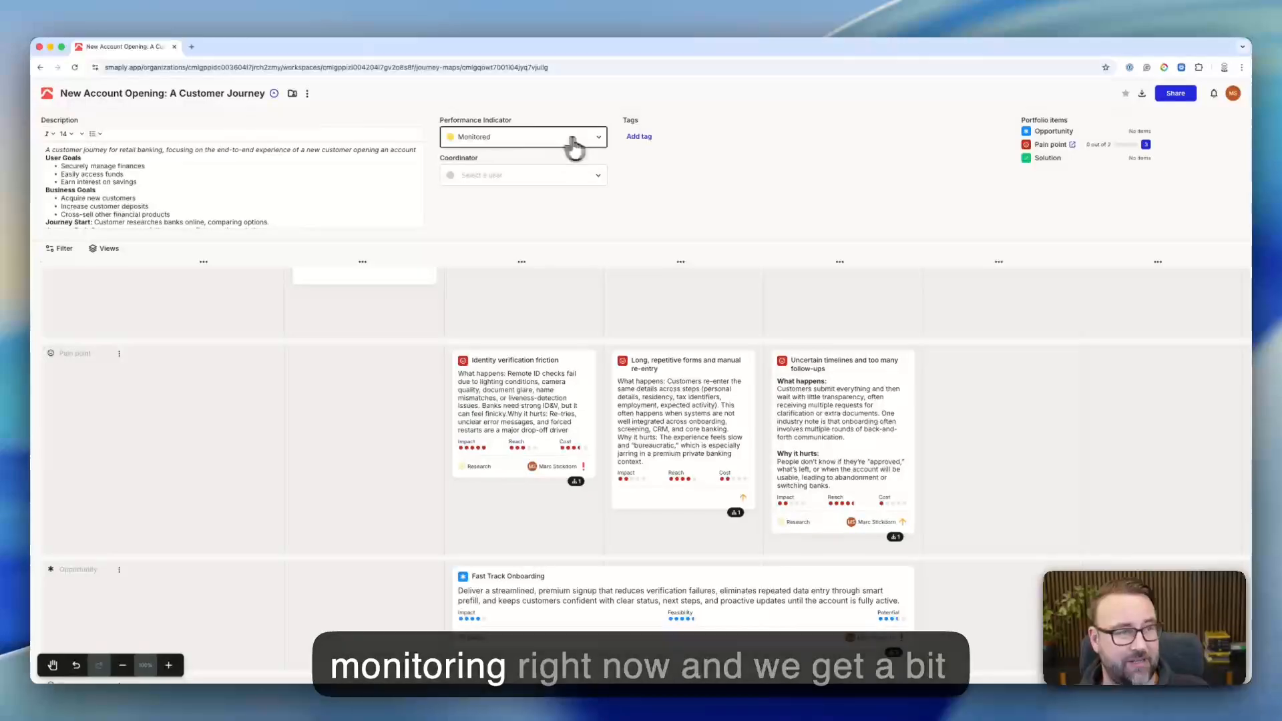
View this journey's pain points in the portfolio, and explore all workspace pain points from the portfolio summary
left_click(1072, 149)
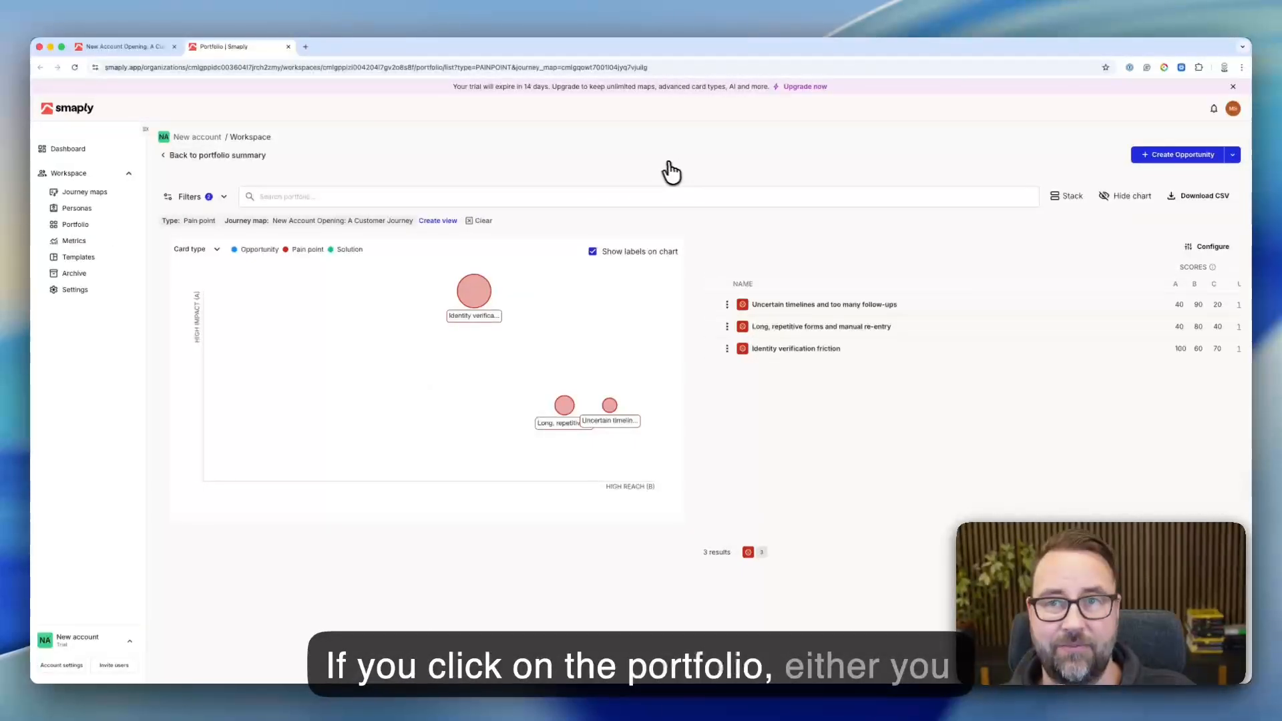
left_click(134, 46)
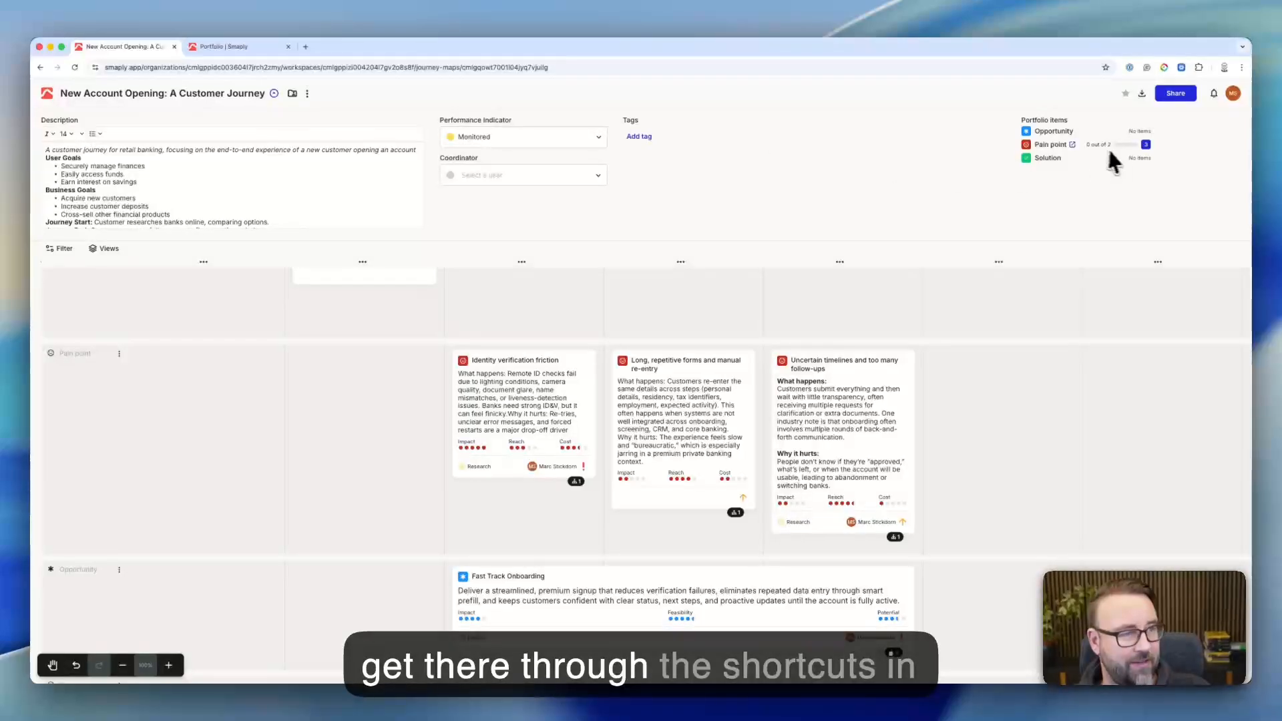
left_click(249, 48)
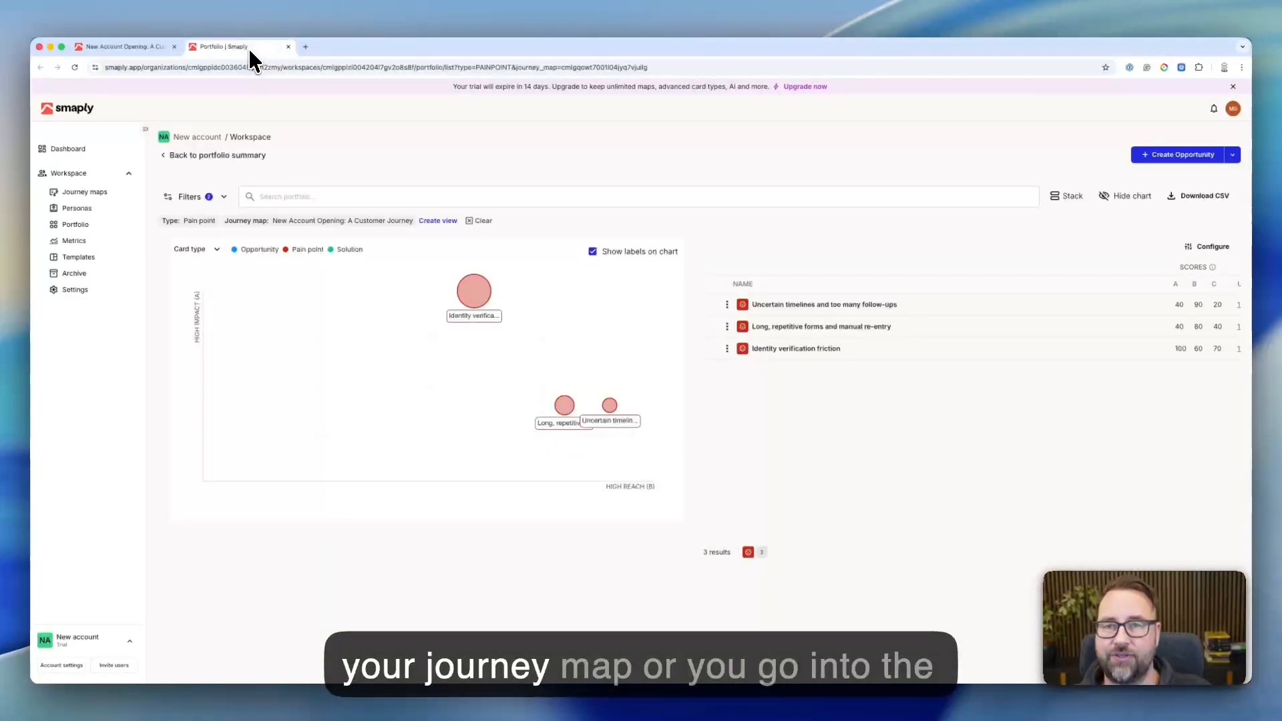
left_click(78, 227)
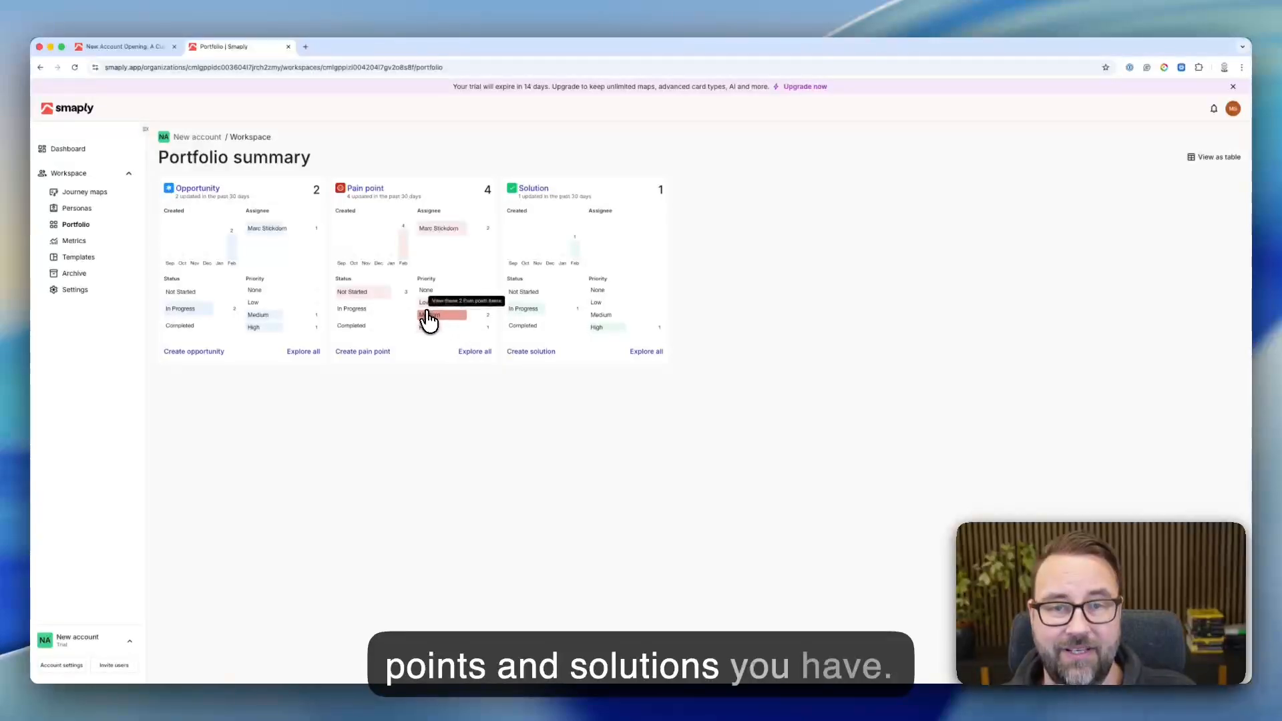
left_click(475, 352)
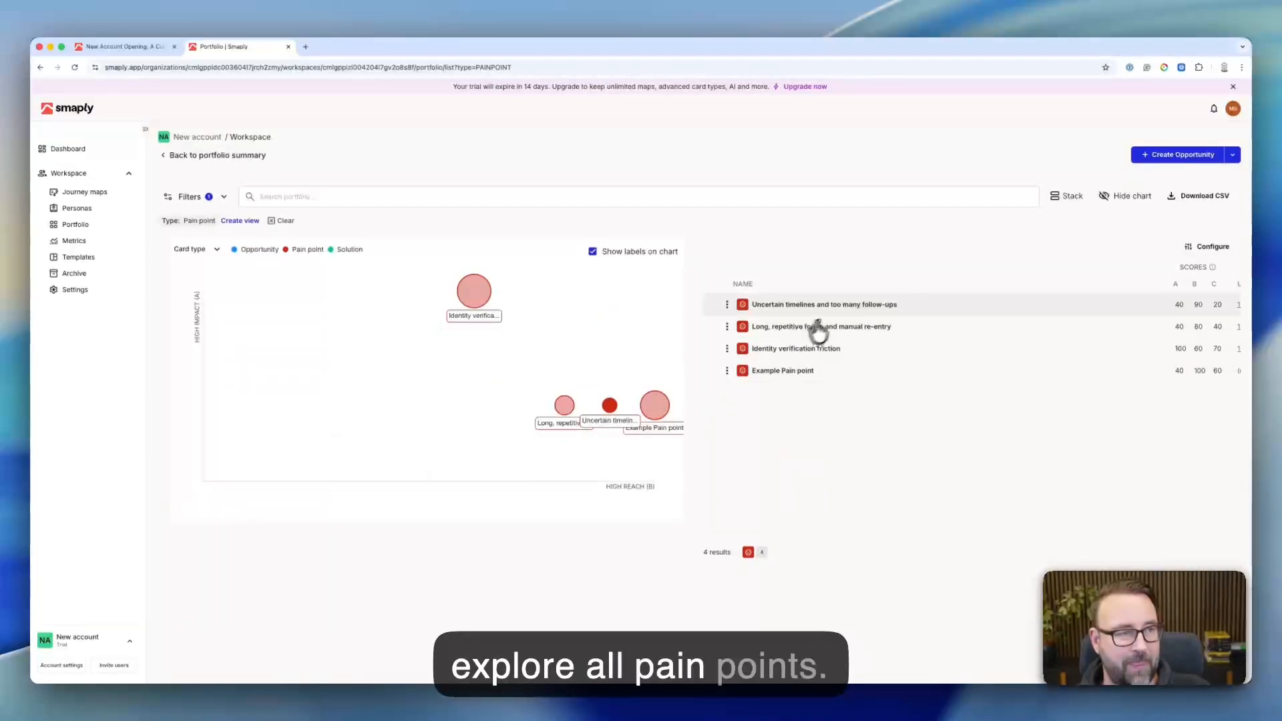
Switch the portfolio layout to stack the chart above the list, and delete the Example Pain point
left_click(1067, 198)
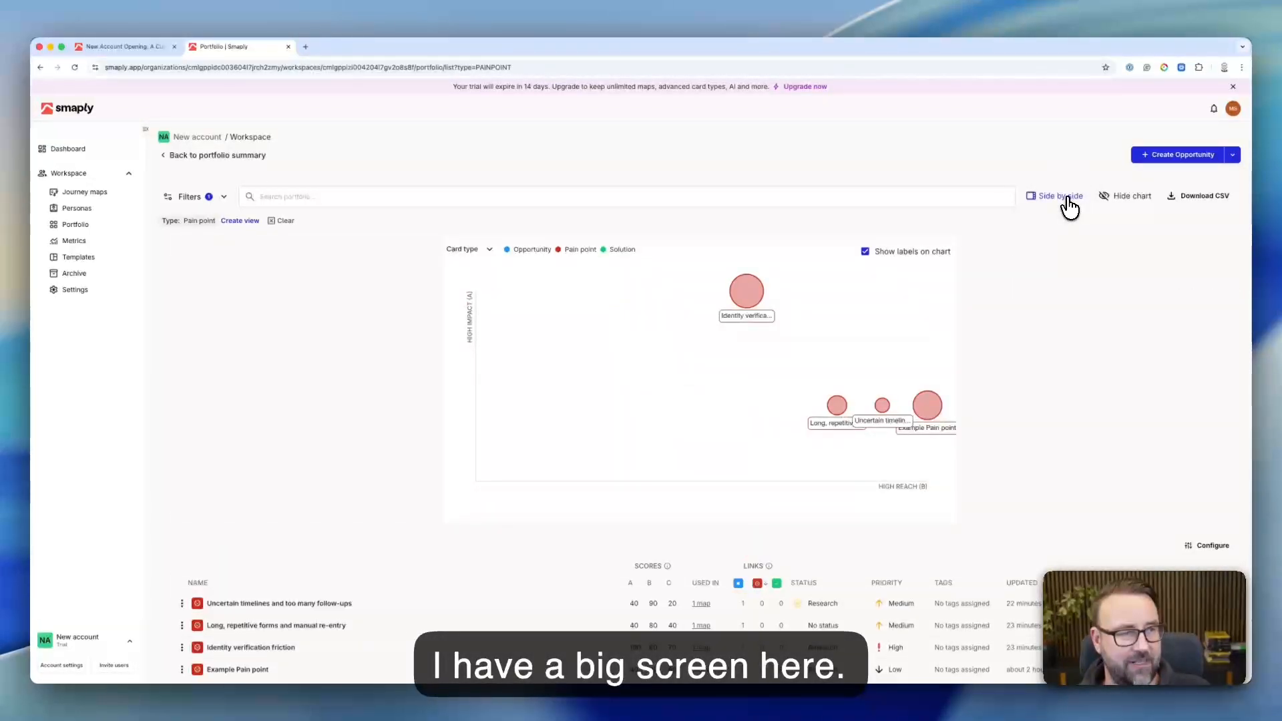
scroll(1025, 322, "down", 3)
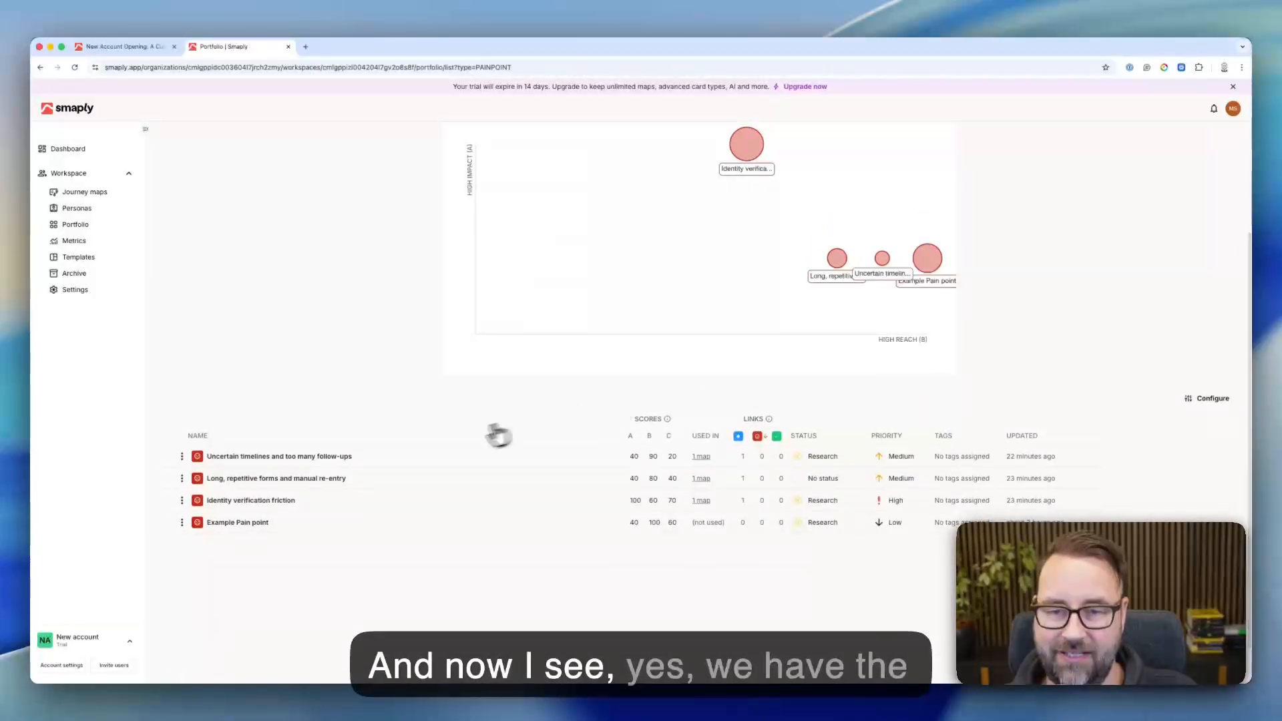
left_click(181, 523)
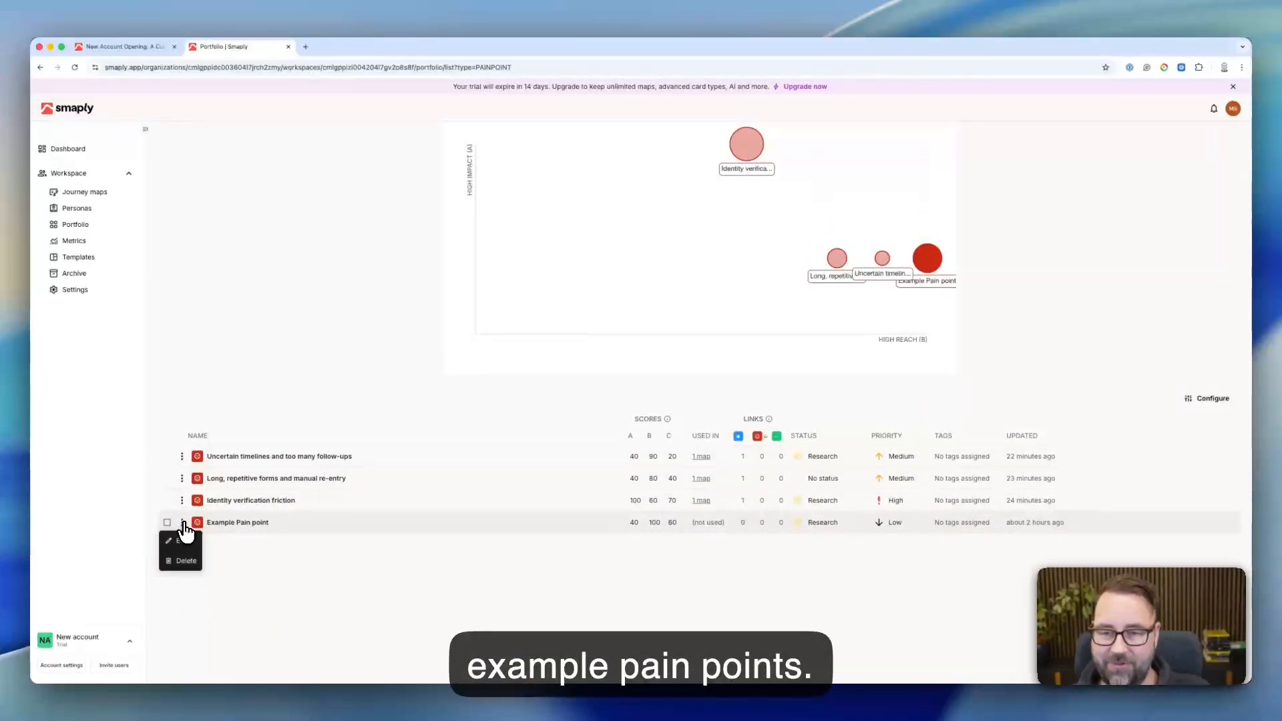
left_click(185, 563)
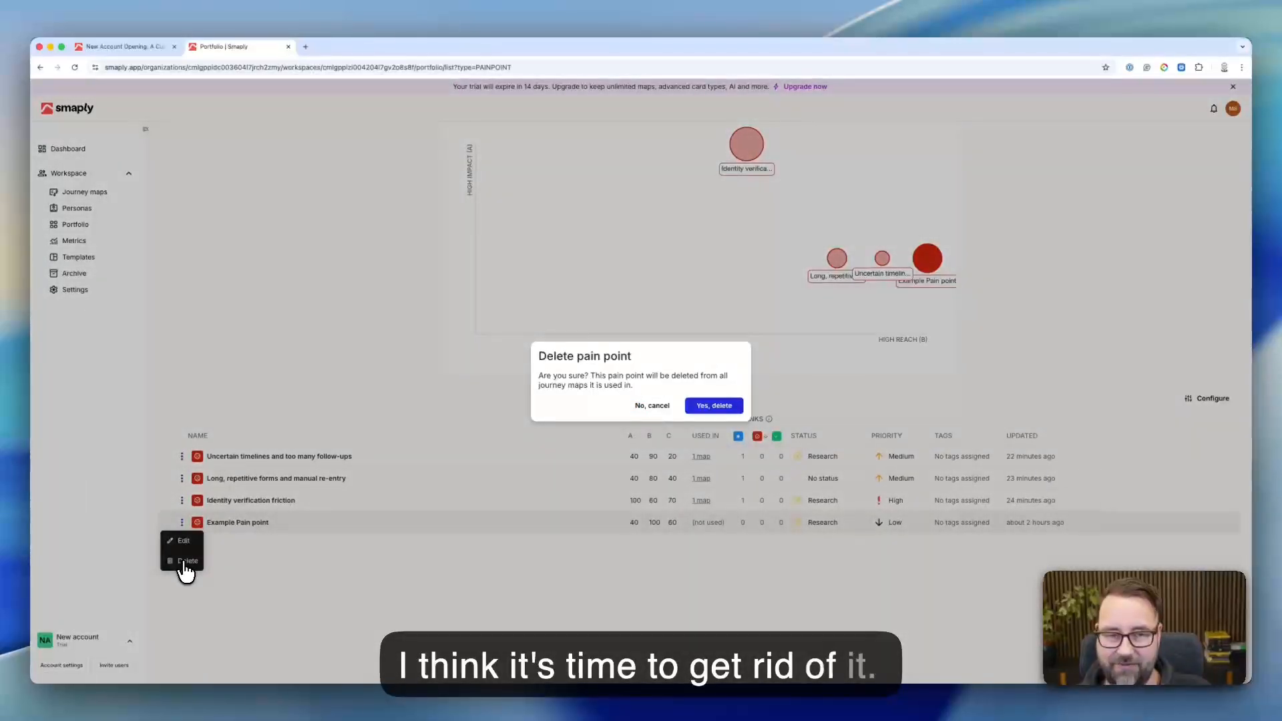
left_click(715, 406)
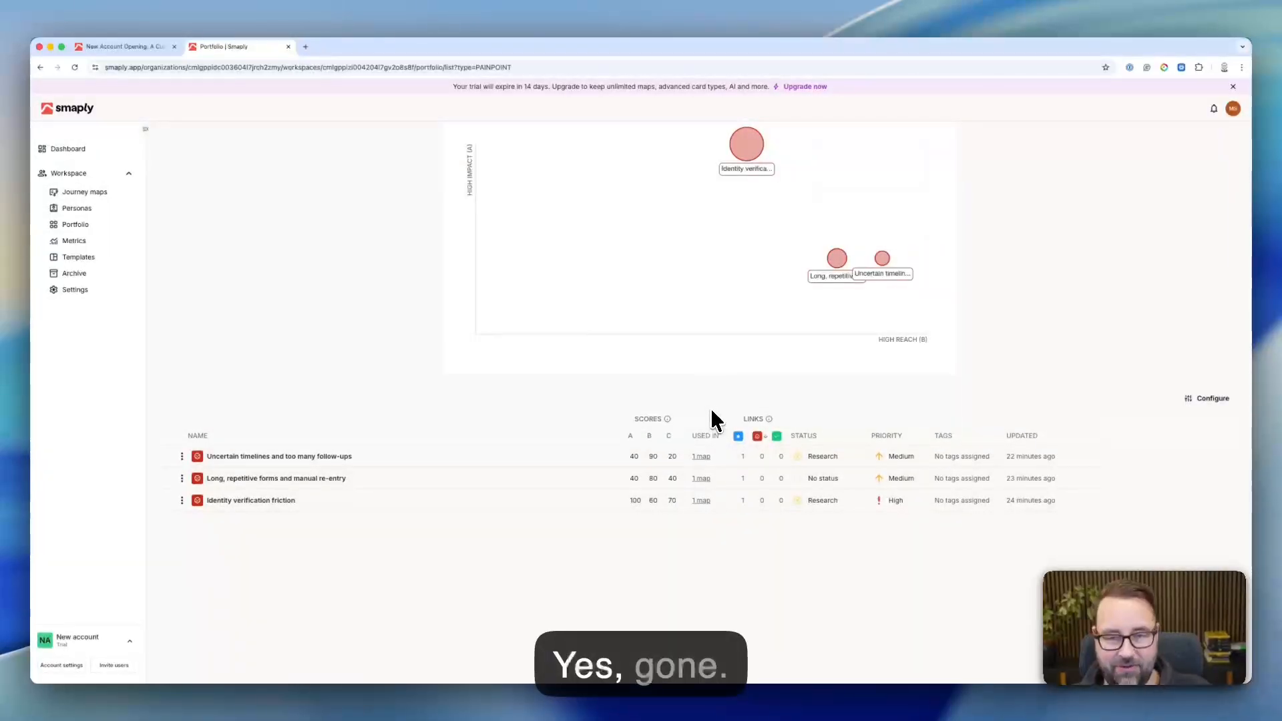
Reposition pain points on the chart: "Uncertain timelines and too many follow-ups" at about impact 46, reach 91, and "Long, repetitive forms and manual re-entry" at impact 35
mouse_move(705, 502)
scroll(601, 552, "up", 2)
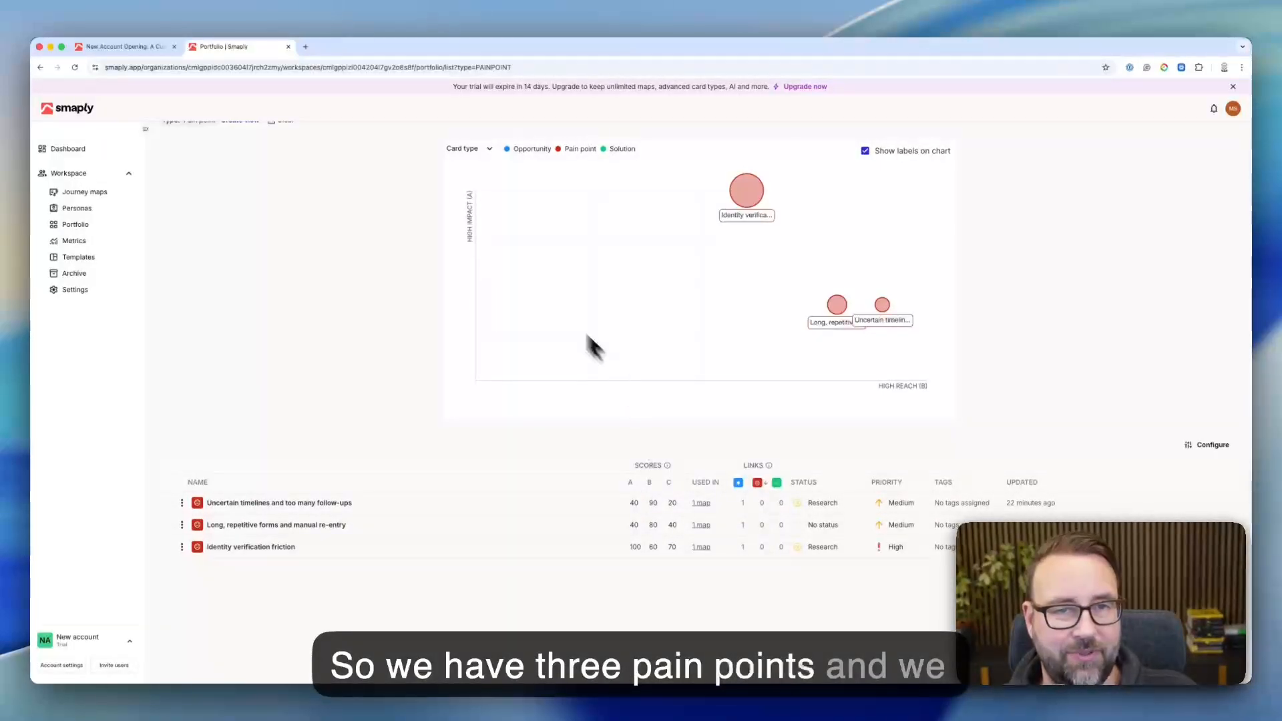
scroll(592, 347, "up", 2)
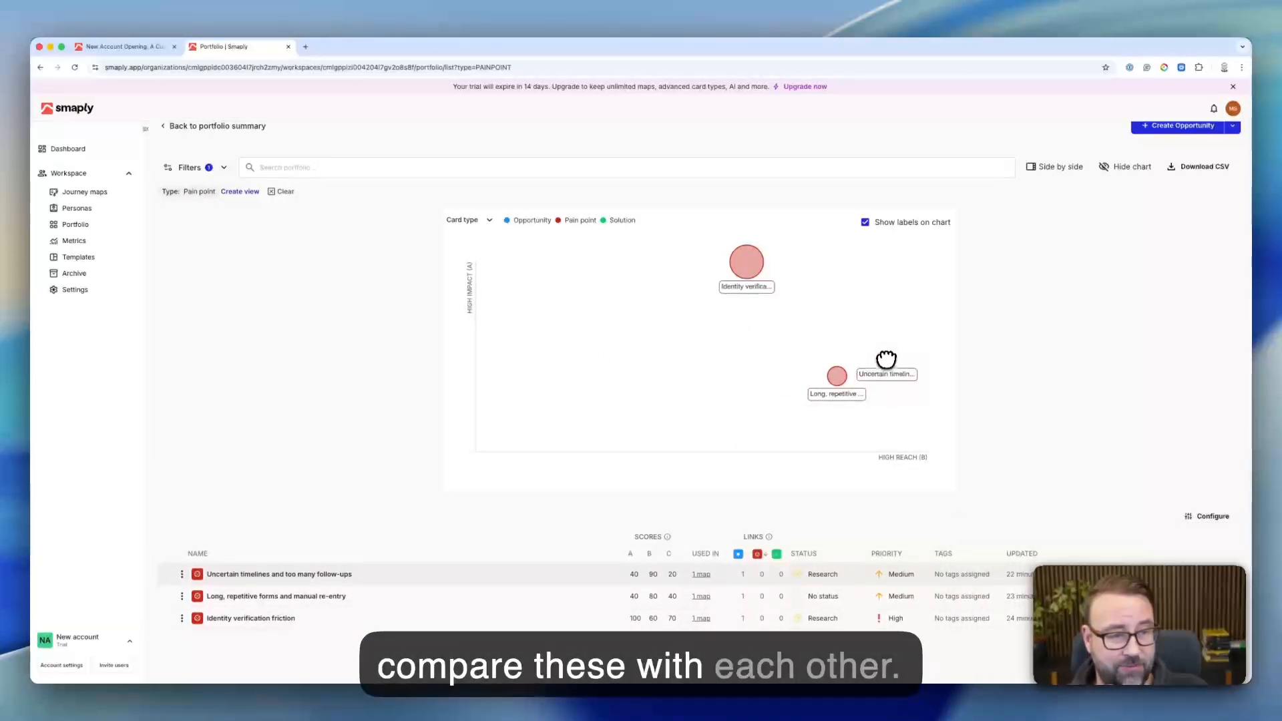
left_click_drag(886, 375, 886, 364)
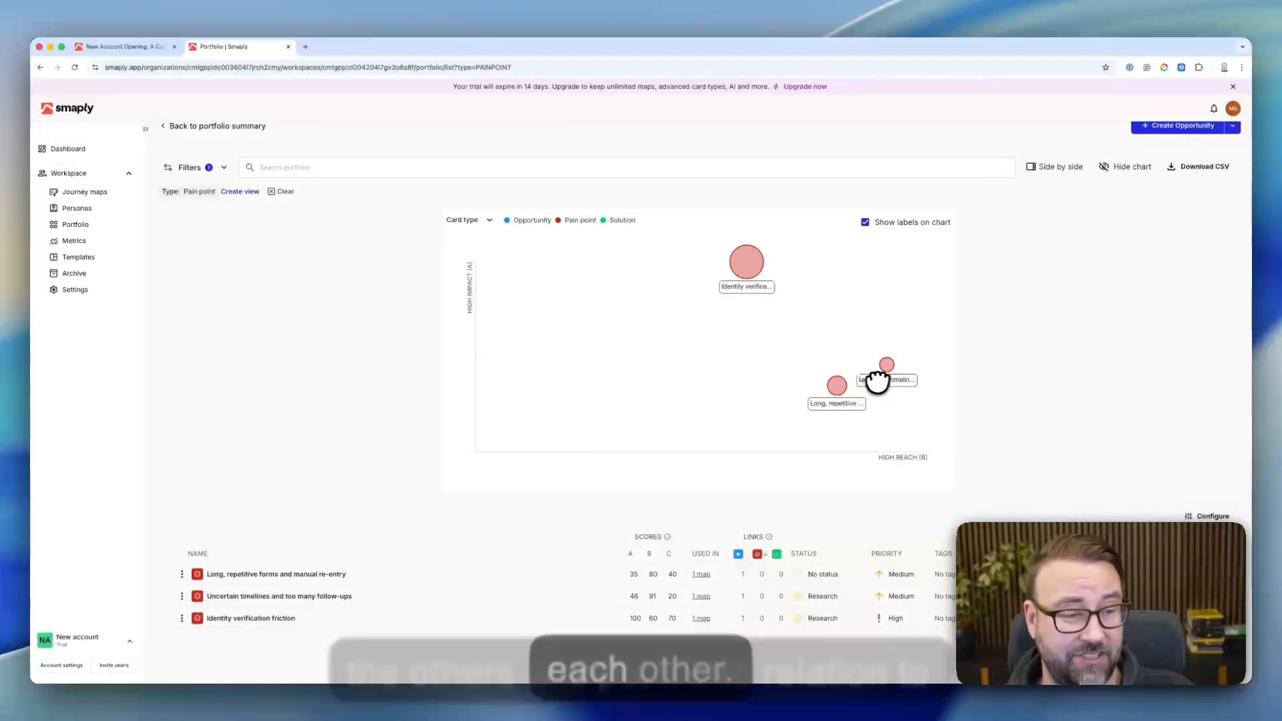
scroll(868, 377, "down", 1)
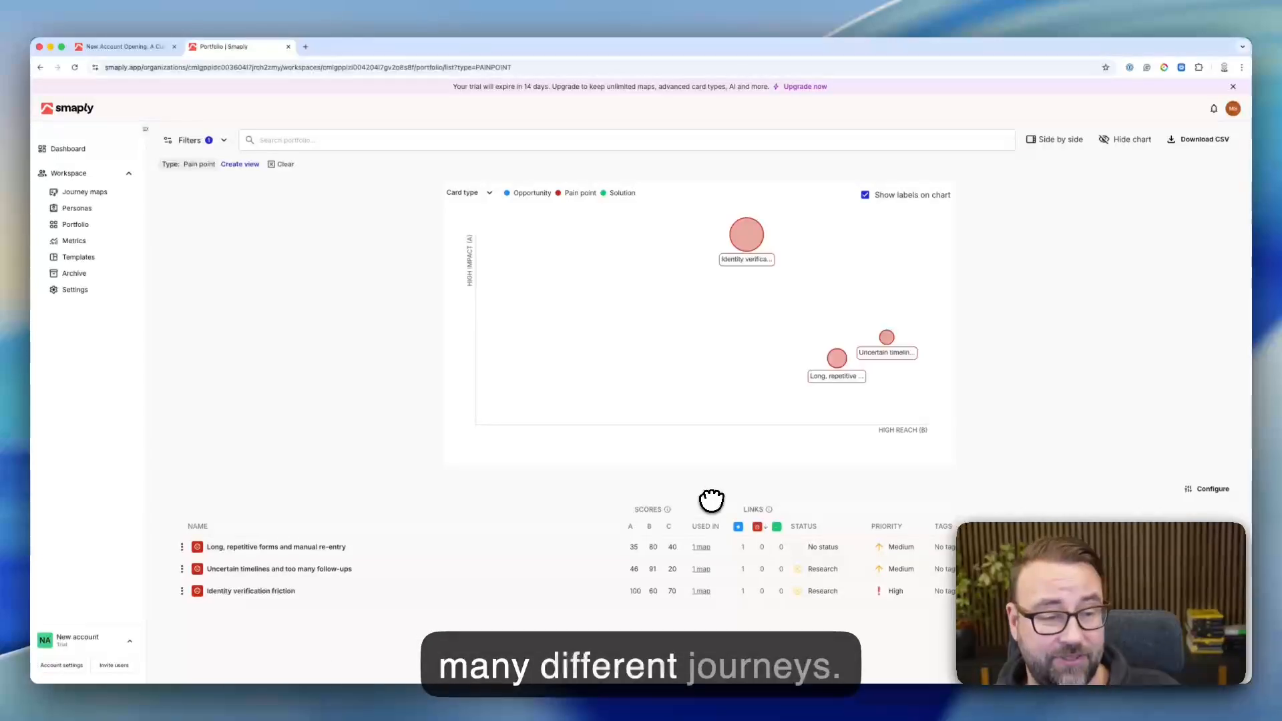
Change the portfolio's type filter from Pain point to Opportunity, and compare the opportunities by impact and feasibility in the chart and list
scroll(487, 466, "up", 2)
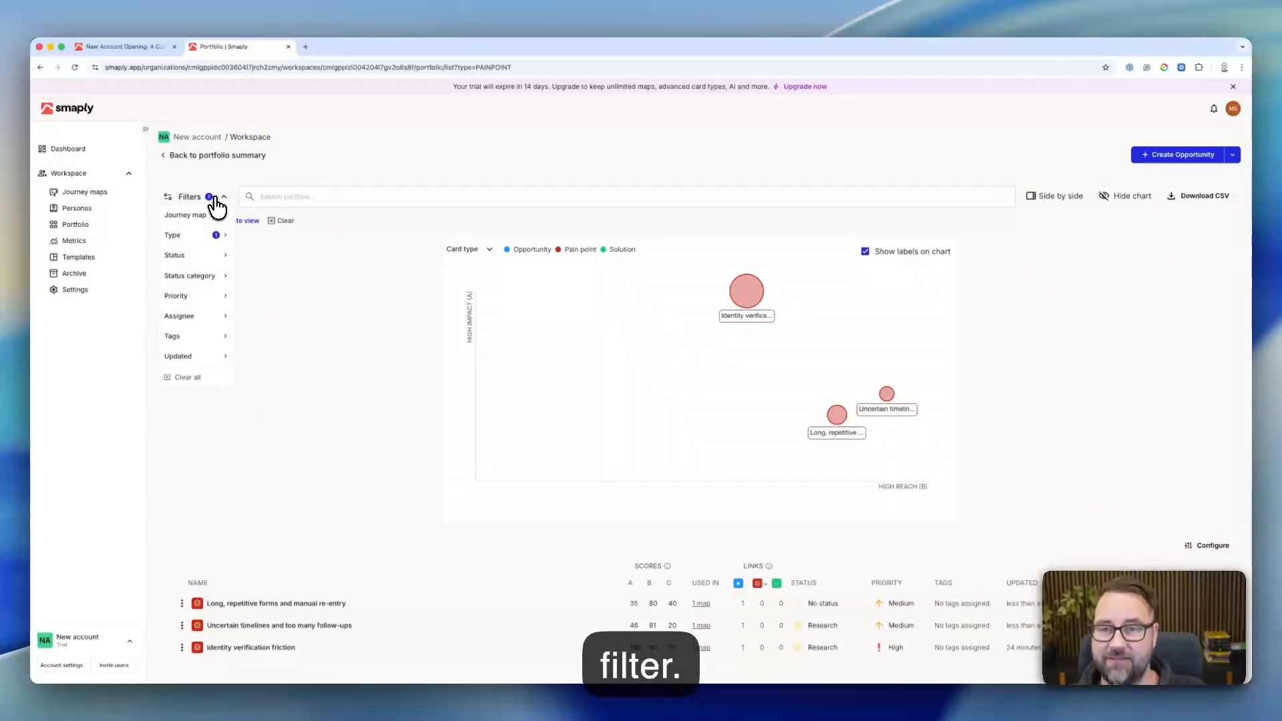
mouse_move(196, 238)
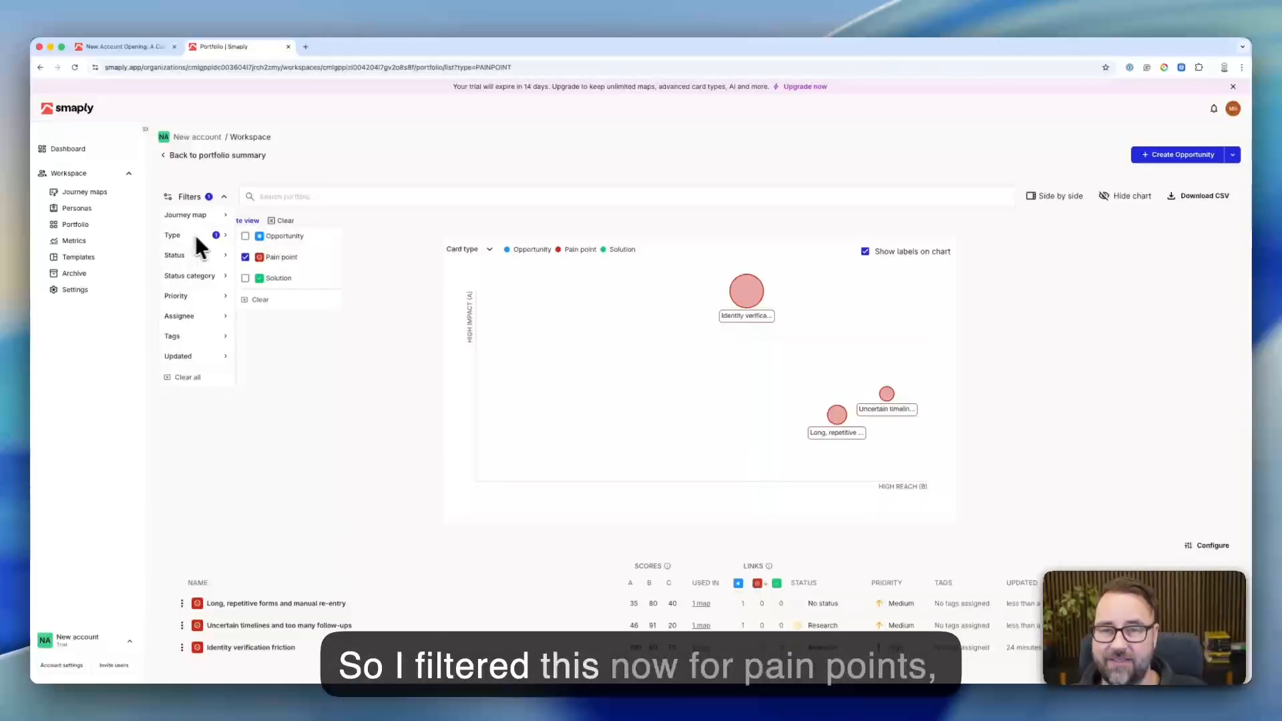
left_click(260, 257)
left_click(248, 236)
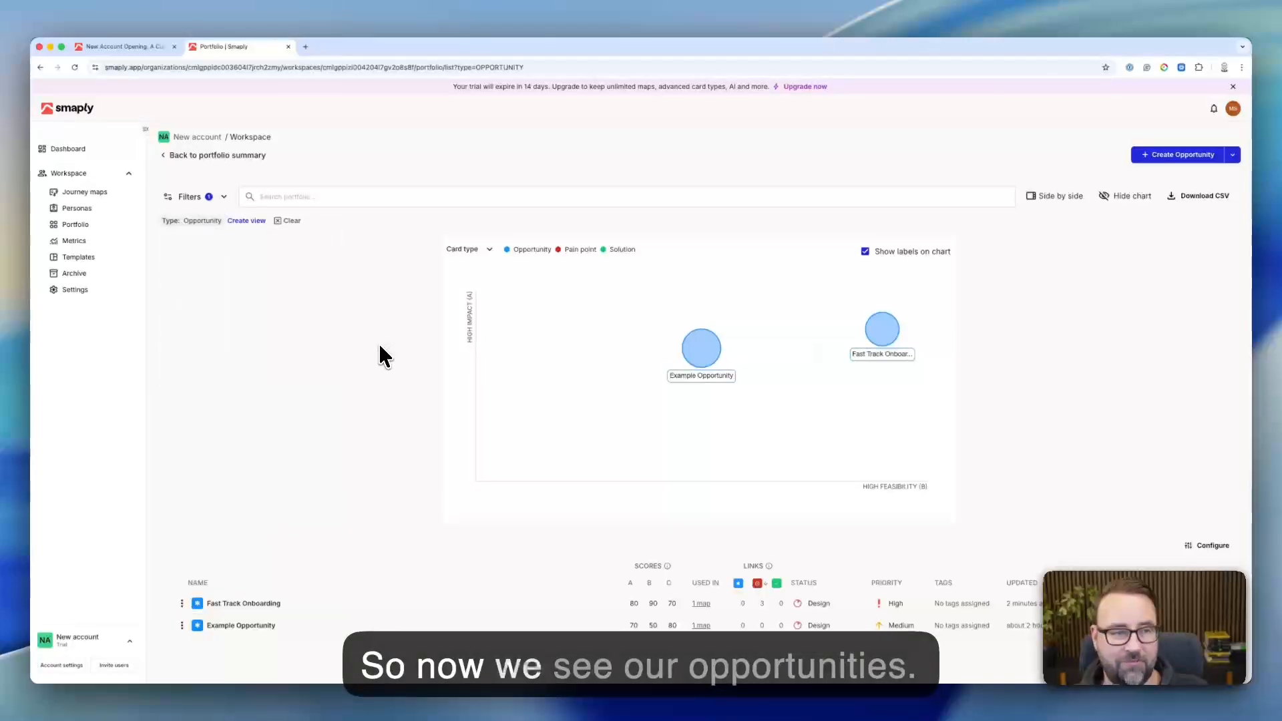
scroll(438, 379, "down", 2)
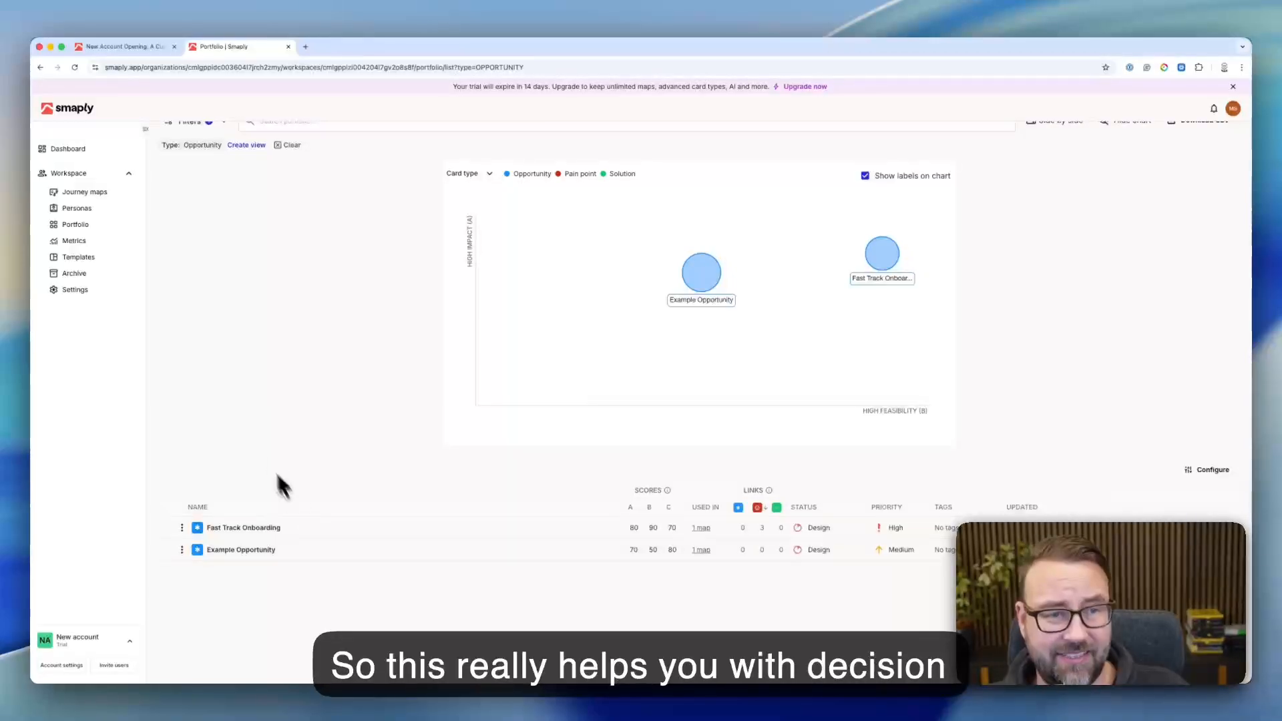
scroll(278, 486, "up", 5)
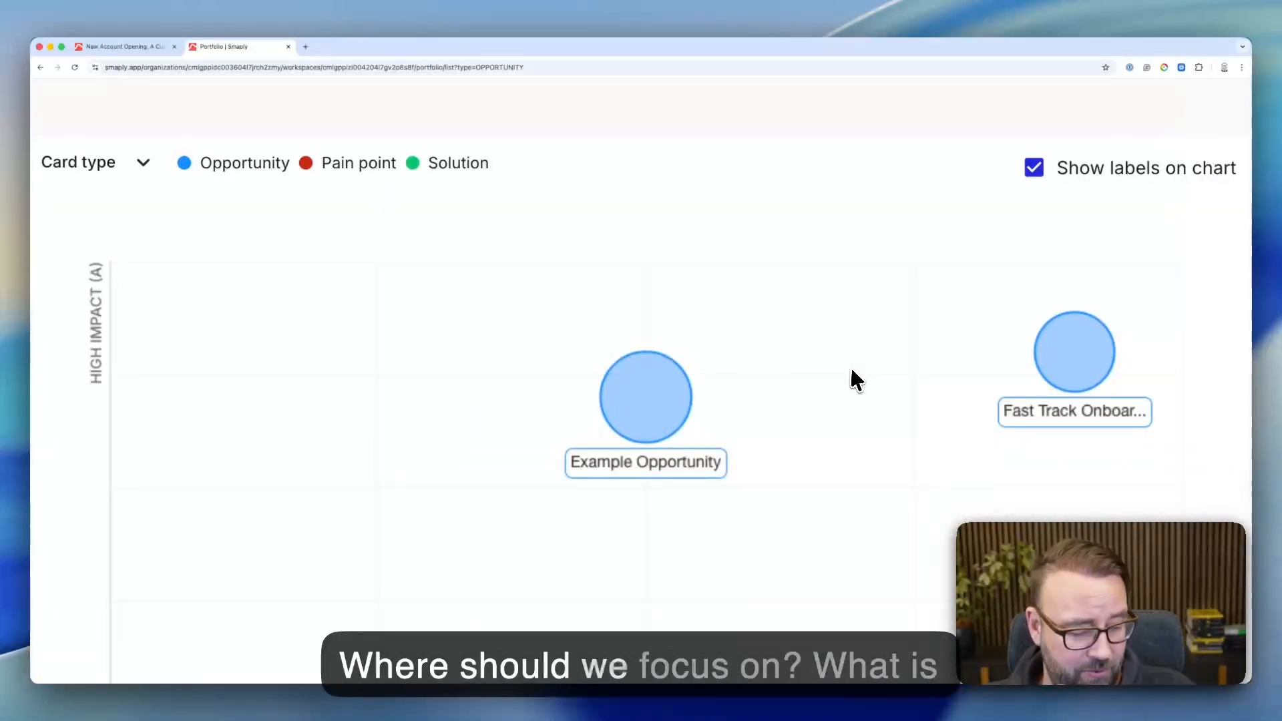
scroll(849, 366, "down", 5)
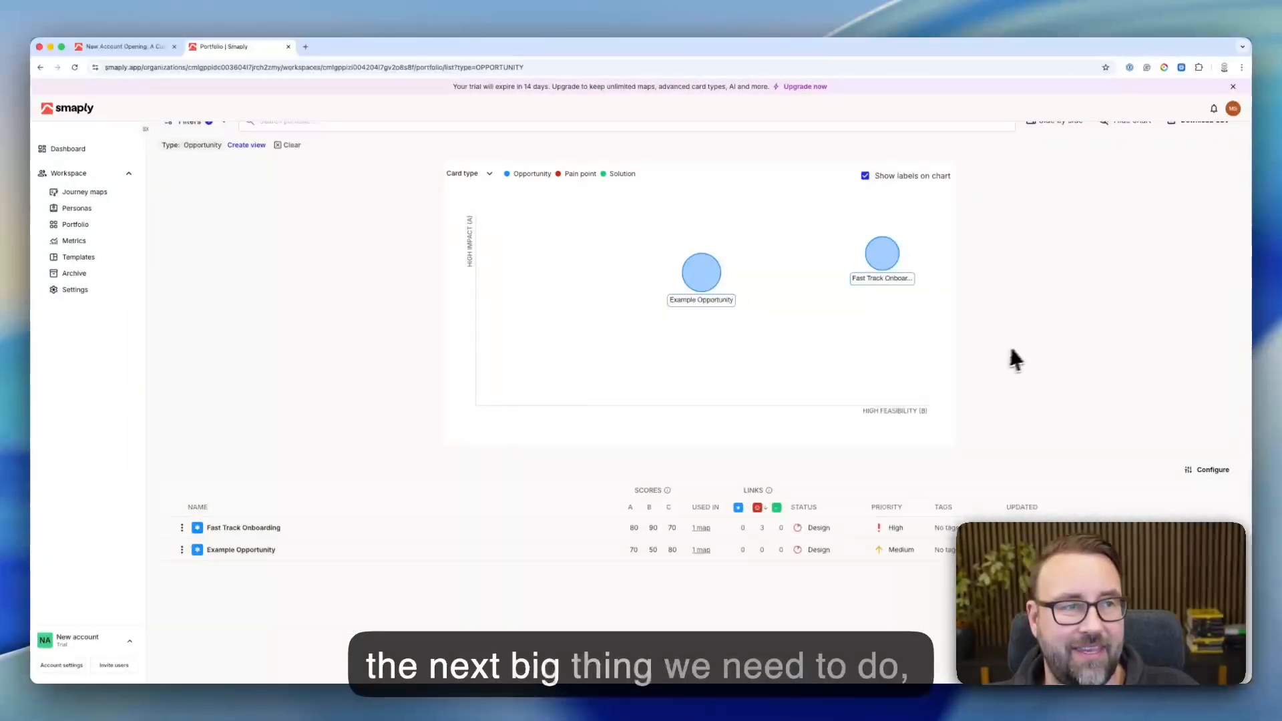
scroll(1025, 340, "down", 1)
scroll(1026, 345, "up", 2)
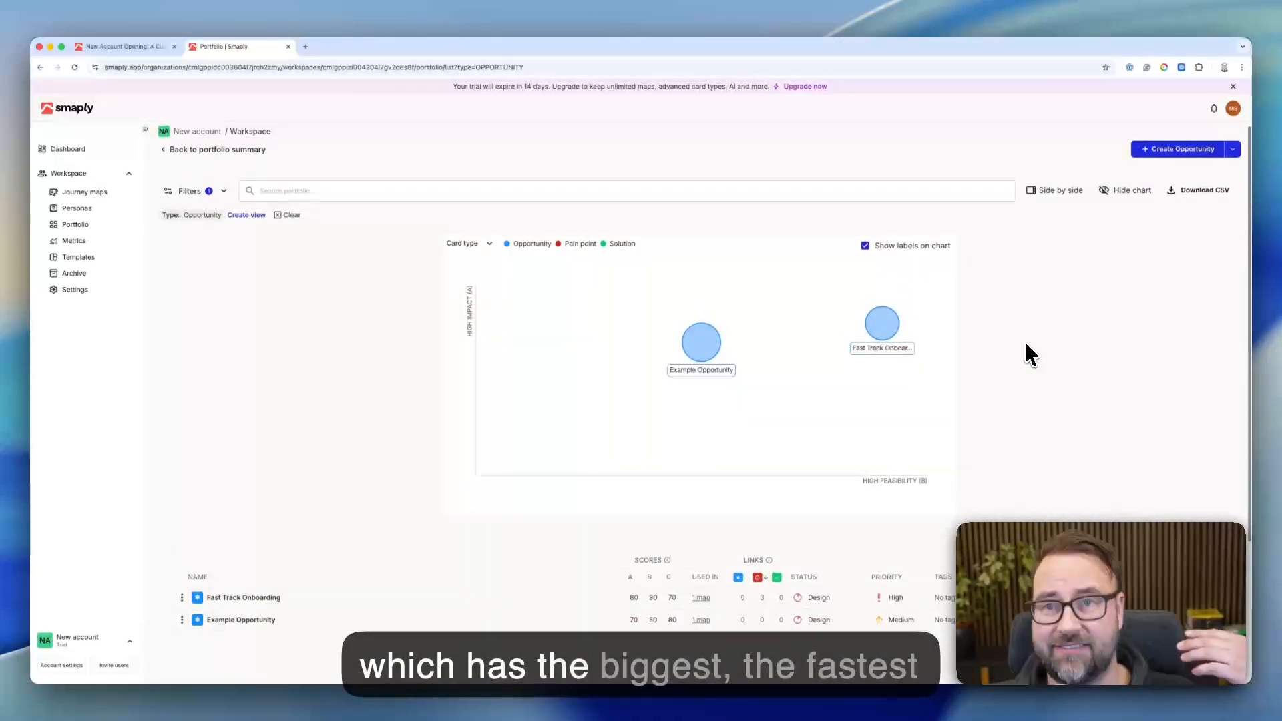